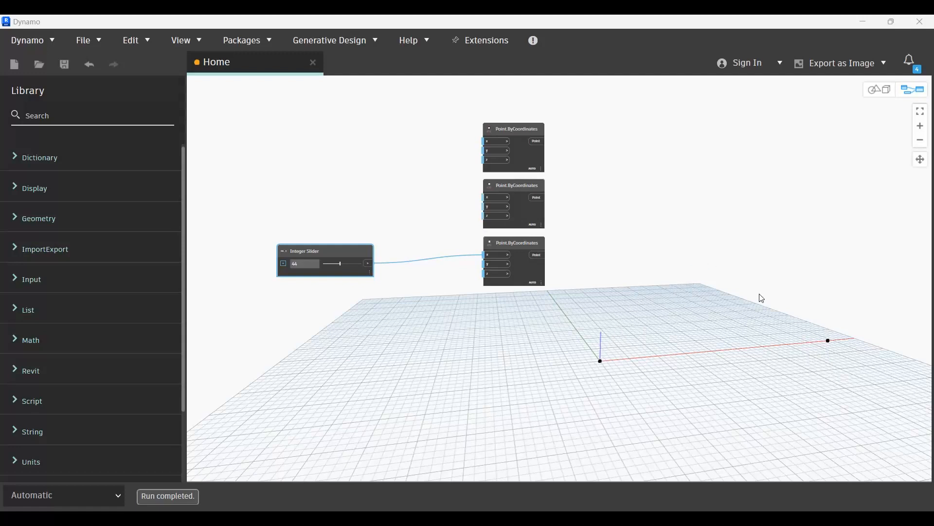
Step: Set the integer slider that drives the third point's x coordinate to 48
{"action": "scroll", "coordinate": [427, 139], "scroll_direction": "up", "scroll_amount": 2}
{"action": "middle_click_drag", "start_coordinate": [419, 196], "coordinate": [441, 178]}
{"action": "scroll", "coordinate": [428, 172], "scroll_direction": "down", "scroll_amount": 1}
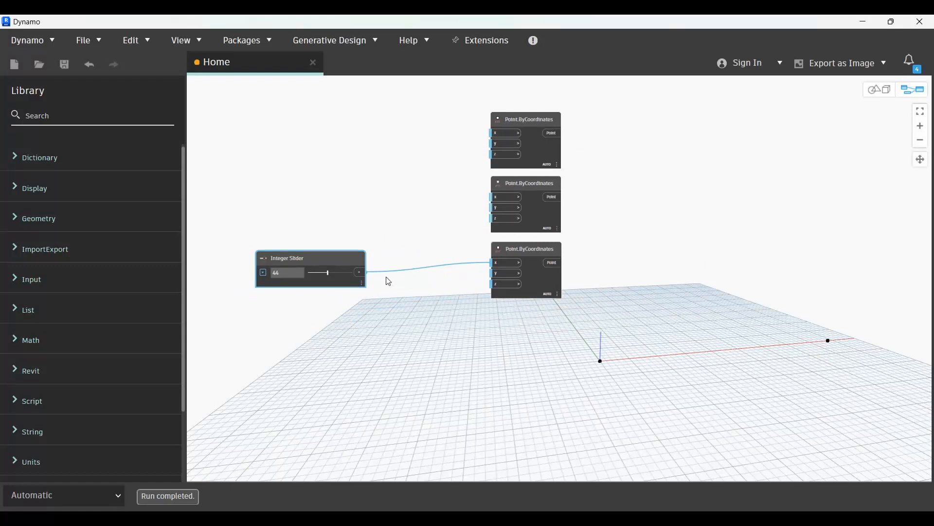
{"action": "left_click_drag", "start_coordinate": [330, 272], "coordinate": [334, 273]}
Step: Add a code block with a/2, feed it from the integer slider, and connect its output to the middle point's x input
{"action": "scroll", "coordinate": [395, 208], "scroll_direction": "up", "scroll_amount": 1}
{"action": "double_click", "coordinate": [393, 204]}
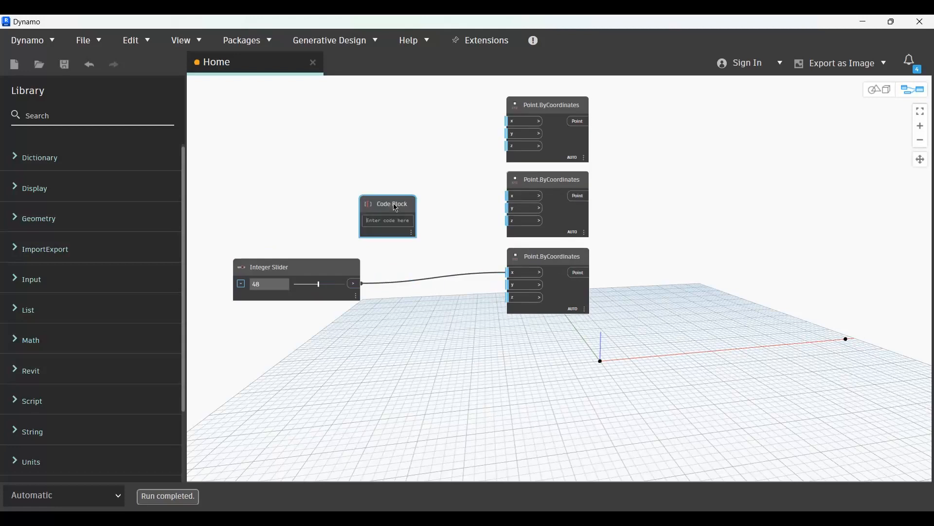
{"action": "type", "text": "a/2"}
{"action": "left_click", "coordinate": [346, 314]}
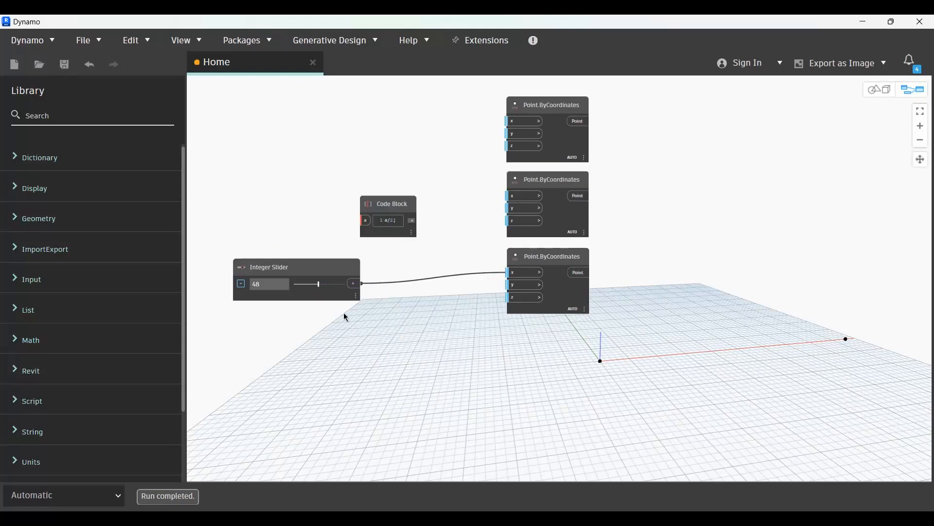
{"action": "left_click_drag", "start_coordinate": [353, 283], "coordinate": [513, 196]}
{"action": "left_click_drag", "start_coordinate": [417, 205], "coordinate": [466, 192]}
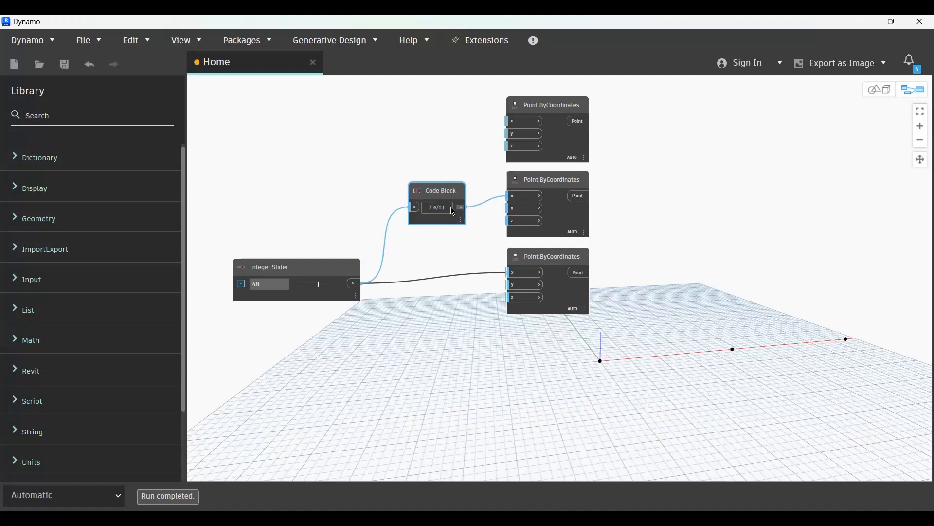
Step: Duplicate the integer slider and place the copy above the original
{"action": "middle_click_drag", "start_coordinate": [665, 276], "coordinate": [738, 290]}
{"action": "left_click_drag", "start_coordinate": [413, 286], "coordinate": [383, 285]}
{"action": "key", "text": "ctrl+c"}
{"action": "key", "text": "ctrl+v"}
{"action": "left_click_drag", "start_coordinate": [451, 284], "coordinate": [319, 210]}
Step: Set the copied slider to 5 and connect it to the z input of the middle Point.ByCoordinates node
{"action": "double_click", "coordinate": [314, 226]}
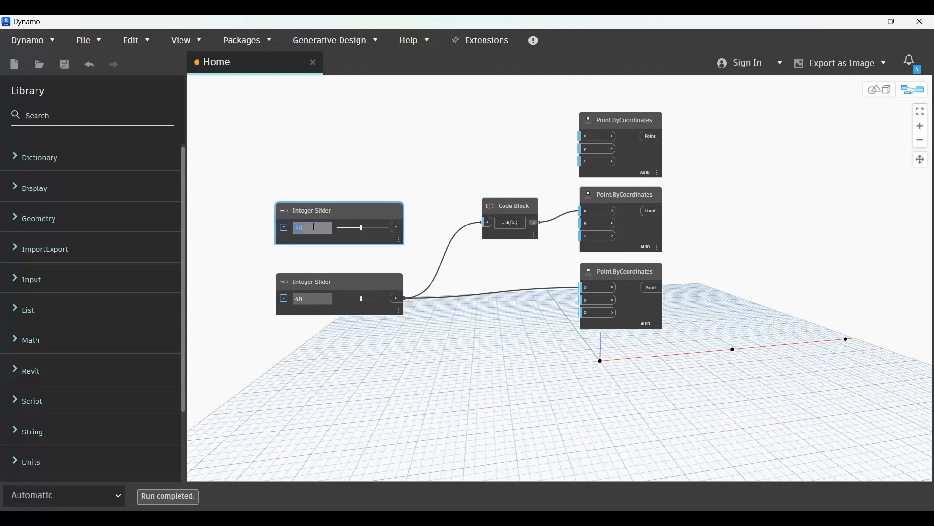
{"action": "left_click", "coordinate": [416, 164]}
{"action": "left_click_drag", "start_coordinate": [398, 228], "coordinate": [603, 236]}
Step: Slightly increase the values of both the height slider and the span slider
{"action": "middle_click_drag", "start_coordinate": [504, 350], "coordinate": [471, 294]}
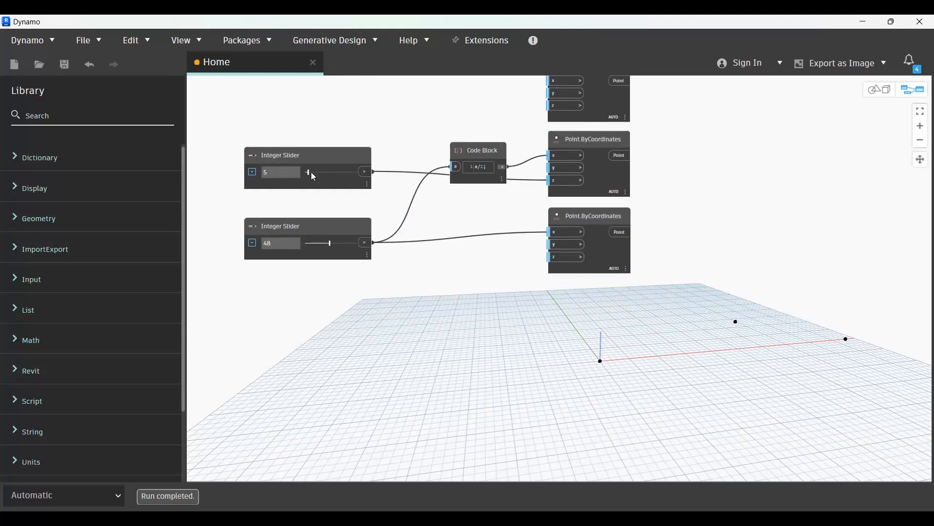
{"action": "left_click_drag", "start_coordinate": [313, 172], "coordinate": [315, 173]}
{"action": "left_click_drag", "start_coordinate": [328, 244], "coordinate": [332, 243]}
Step: Add an Arc.ByThreePoints node beside the three point nodes
{"action": "scroll", "coordinate": [379, 374], "scroll_direction": "down", "scroll_amount": 6}
{"action": "middle_click_drag", "start_coordinate": [529, 287], "coordinate": [444, 266]}
{"action": "scroll", "coordinate": [497, 248], "scroll_direction": "up", "scroll_amount": 3}
{"action": "right_click", "coordinate": [503, 215]}
{"action": "type", "text": "arc"}
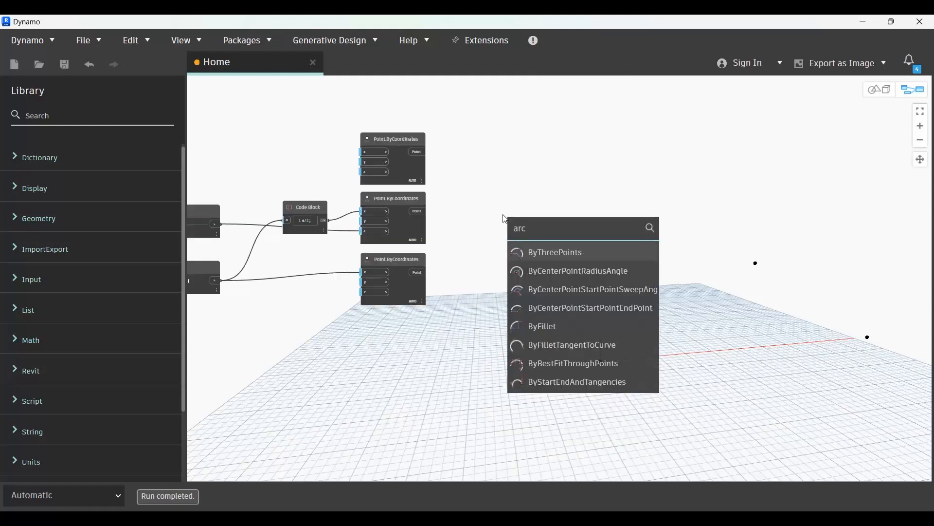
{"action": "left_click", "coordinate": [548, 252]}
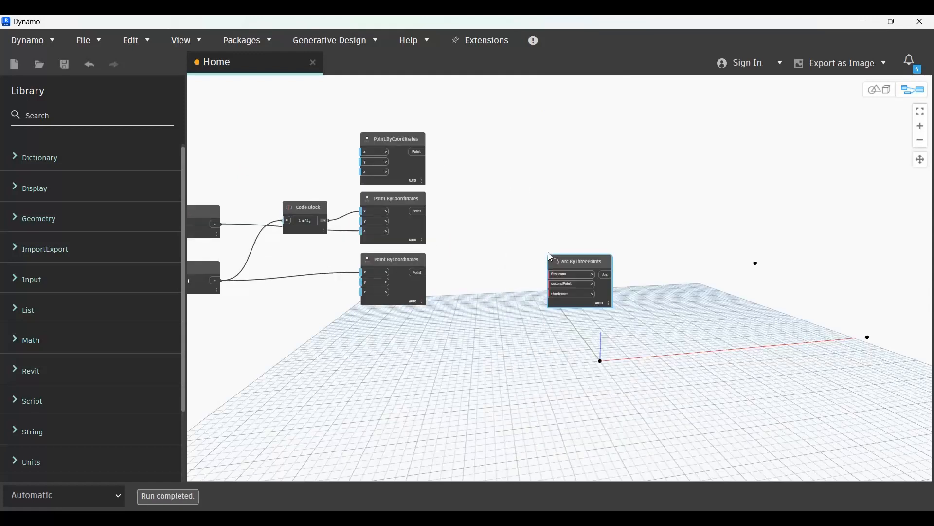
{"action": "left_click_drag", "start_coordinate": [589, 260], "coordinate": [550, 197]}
Step: Connect the three Point.ByCoordinates outputs, in order, to the firstPoint, secondPoint and thirdPoint inputs of the arc node
{"action": "scroll", "coordinate": [489, 216], "scroll_direction": "up", "scroll_amount": 3}
{"action": "left_click", "coordinate": [375, 115]}
{"action": "left_click", "coordinate": [553, 206]}
{"action": "left_click", "coordinate": [376, 209]}
{"action": "left_click", "coordinate": [554, 218]}
{"action": "left_click", "coordinate": [375, 305]}
{"action": "left_click", "coordinate": [523, 238]}
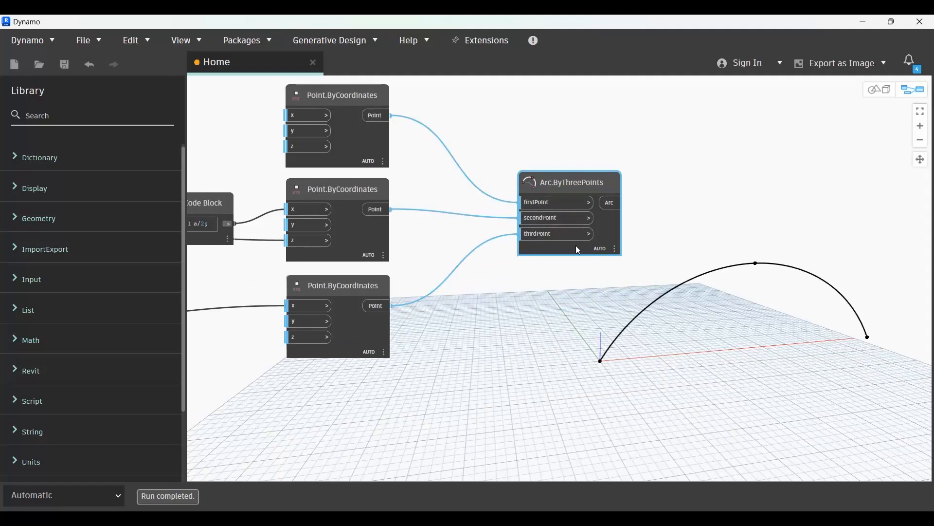
Step: Add a Curve.PlaneAtParameter node and connect the Arc output to its curve input
{"action": "scroll", "coordinate": [672, 217], "scroll_direction": "down", "scroll_amount": 3}
{"action": "middle_click_drag", "start_coordinate": [749, 211], "coordinate": [626, 215]}
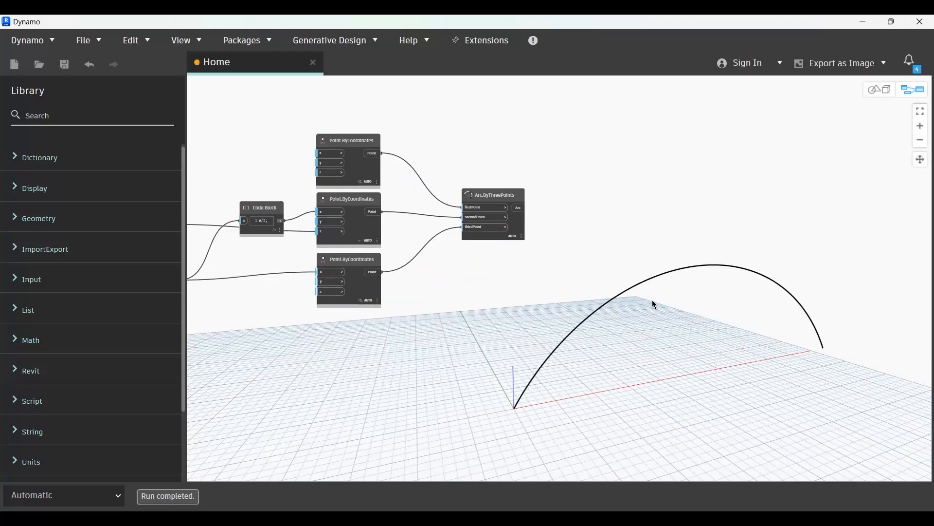
{"action": "scroll", "coordinate": [652, 248], "scroll_direction": "up", "scroll_amount": 2}
{"action": "right_click", "coordinate": [621, 196]}
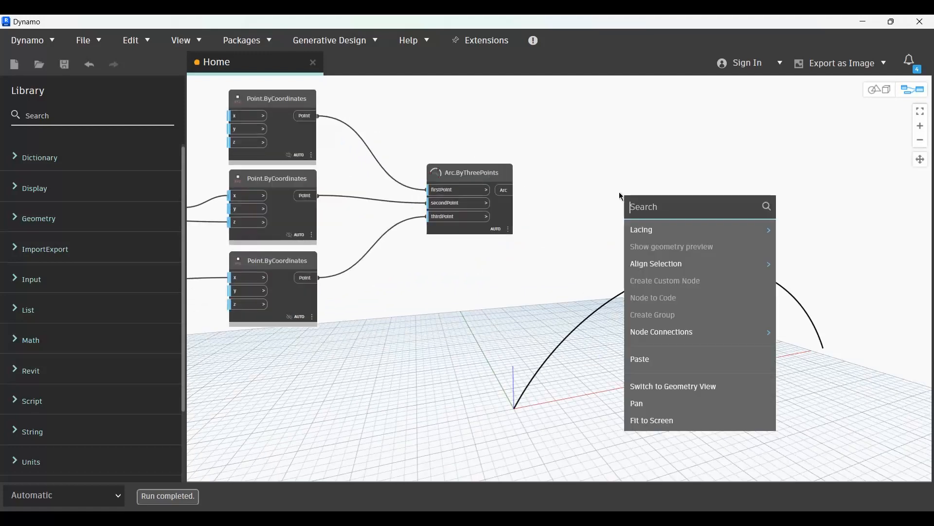
{"action": "type", "text": "plan"}
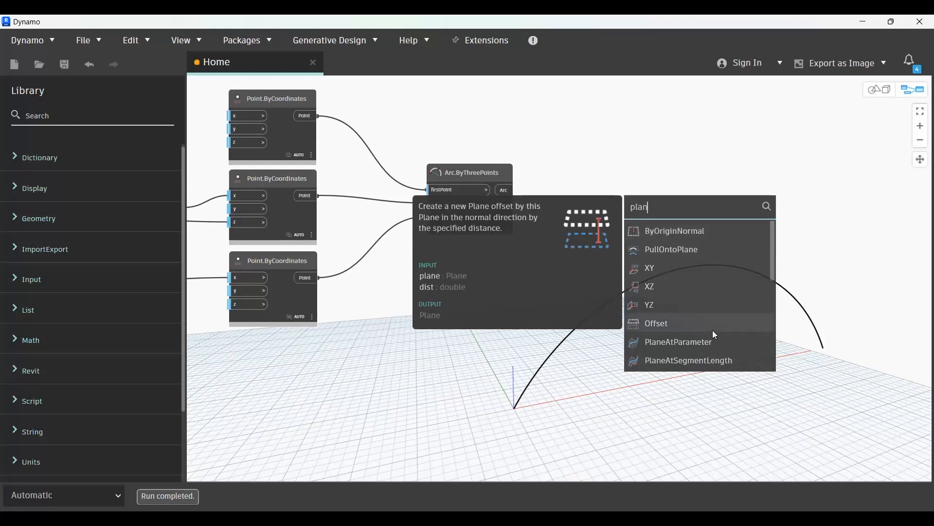
{"action": "left_click", "coordinate": [705, 349]}
{"action": "left_click_drag", "start_coordinate": [730, 352], "coordinate": [611, 159]}
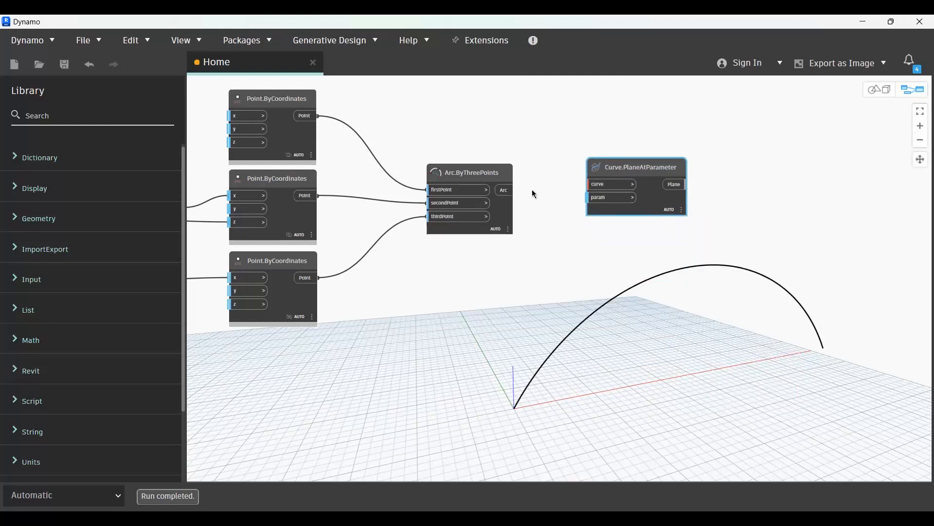
{"action": "left_click_drag", "start_coordinate": [506, 190], "coordinate": [601, 186]}
Step: Add a code block with the range 0..1..#5; and connect it to the param input of Curve.PlaneAtParameter
{"action": "scroll", "coordinate": [567, 254], "scroll_direction": "up", "scroll_amount": 3}
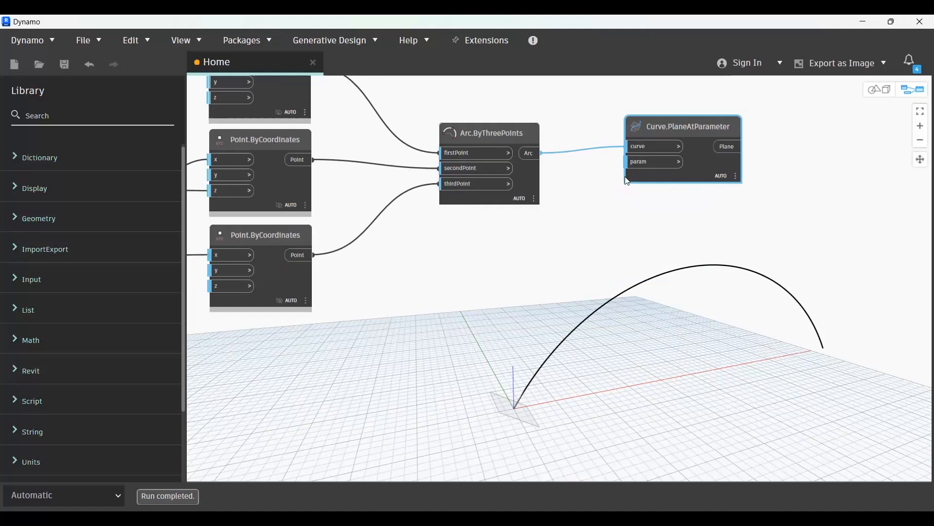
{"action": "double_click", "coordinate": [496, 261]}
{"action": "type", "text": "0..1.."}
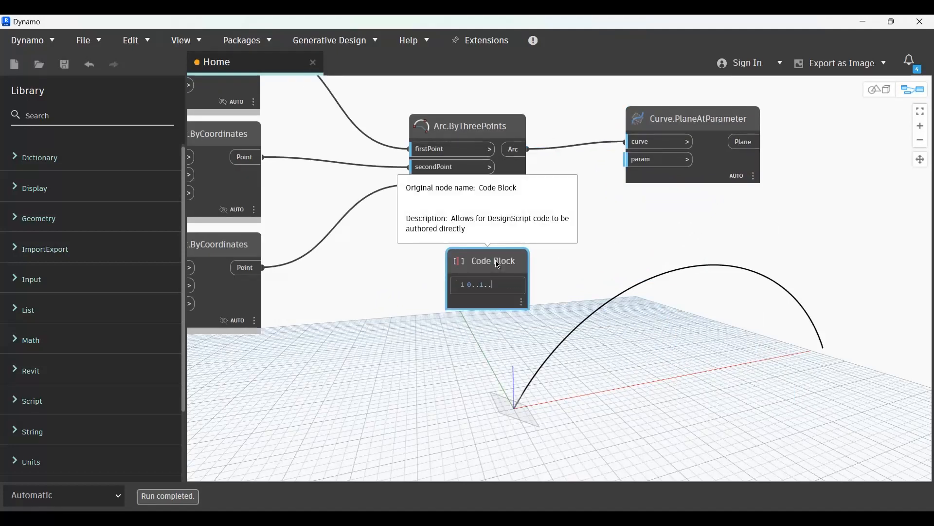
{"action": "type", "text": "#5;"}
{"action": "left_click", "coordinate": [591, 273]}
{"action": "left_click_drag", "start_coordinate": [523, 285], "coordinate": [646, 164]}
{"action": "left_click", "coordinate": [643, 161]}
Step: Add a Circle.ByPlaneRadius node and connect the Plane output to its plane input
{"action": "middle_click_drag", "start_coordinate": [644, 235], "coordinate": [451, 244]}
{"action": "scroll", "coordinate": [566, 236], "scroll_direction": "down", "scroll_amount": 3}
{"action": "middle_click_drag", "start_coordinate": [566, 236], "coordinate": [470, 237]}
{"action": "right_click", "coordinate": [542, 196]}
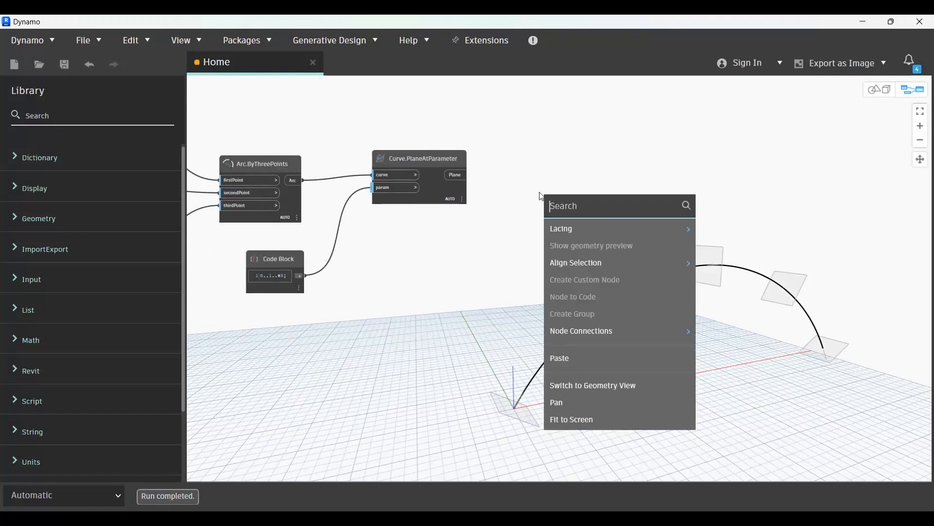
{"action": "type", "text": "cir"}
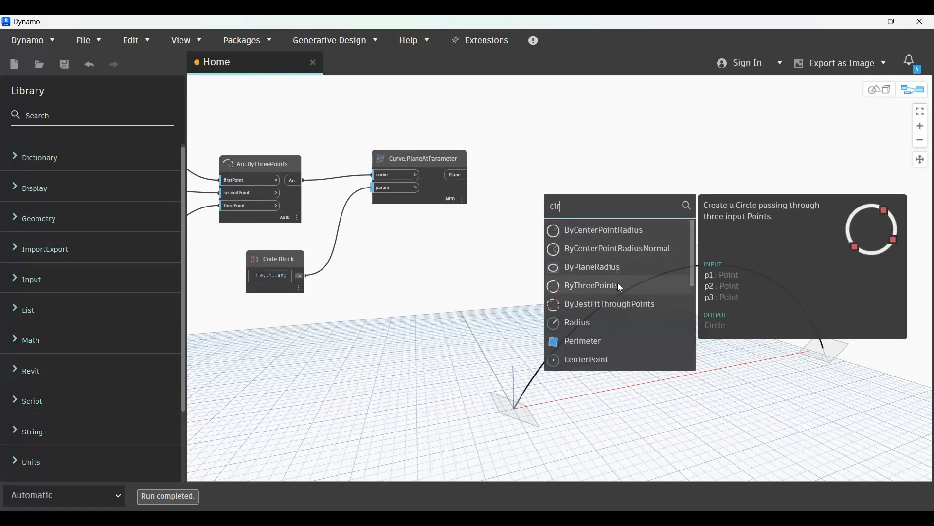
{"action": "left_click", "coordinate": [631, 267]}
{"action": "left_click_drag", "start_coordinate": [677, 288], "coordinate": [568, 164]}
{"action": "left_click", "coordinate": [465, 175]}
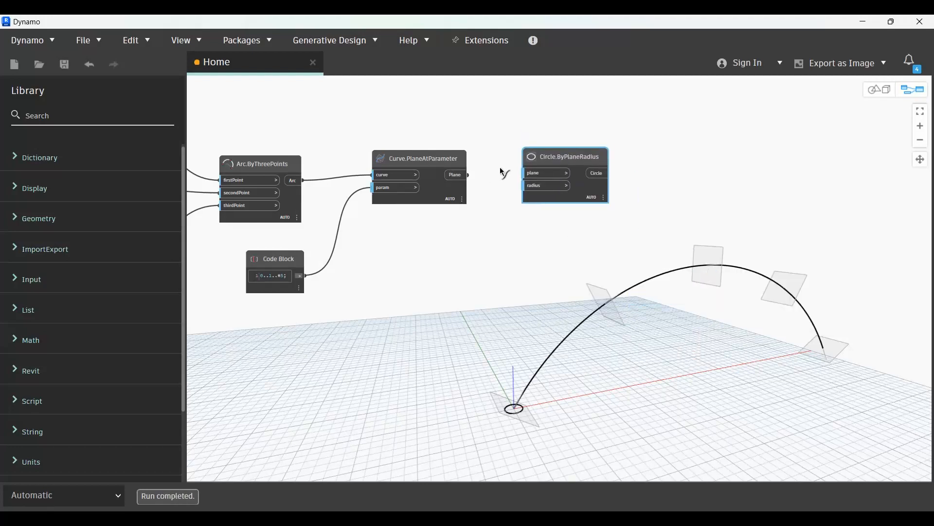
{"action": "left_click", "coordinate": [544, 173]}
Step: Add a code block with the range 1..4..#5; below the Curve.PlaneAtParameter node
{"action": "middle_click_drag", "start_coordinate": [476, 296], "coordinate": [517, 255]}
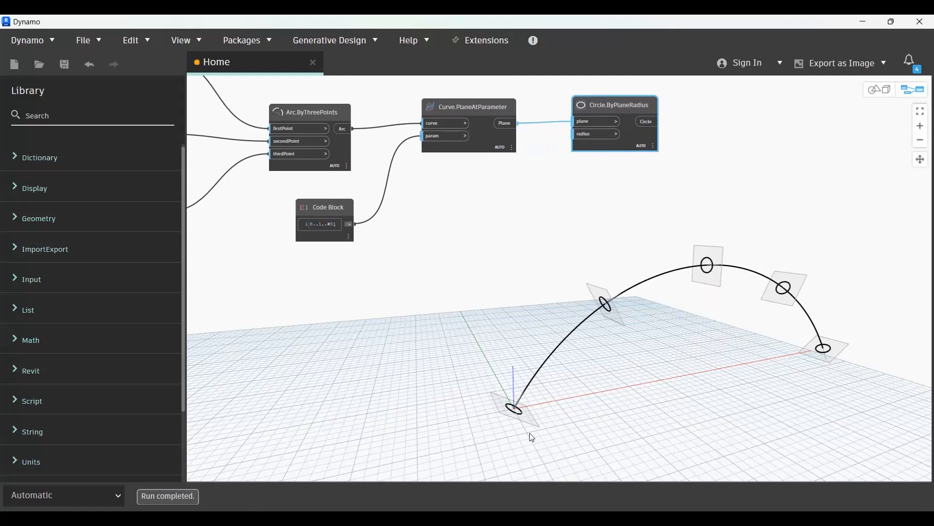
{"action": "scroll", "coordinate": [592, 142], "scroll_direction": "up", "scroll_amount": 1}
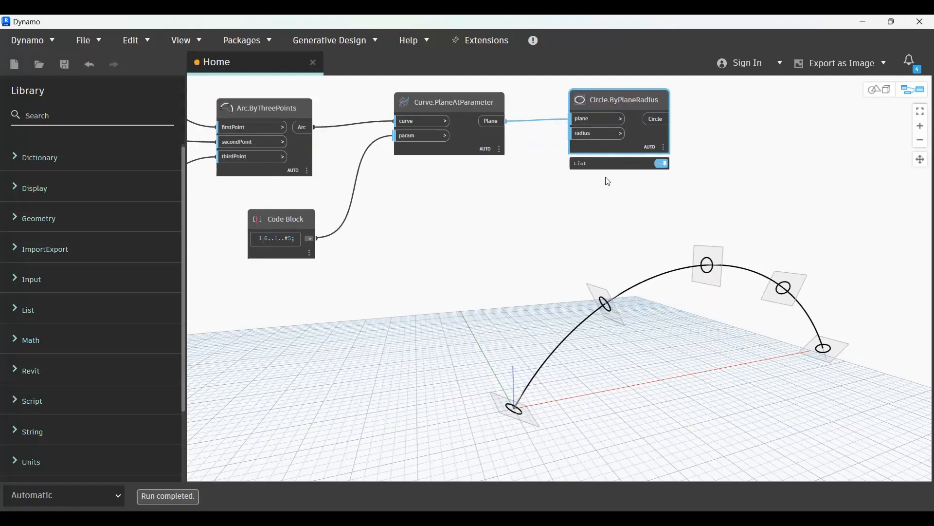
{"action": "double_click", "coordinate": [501, 203]}
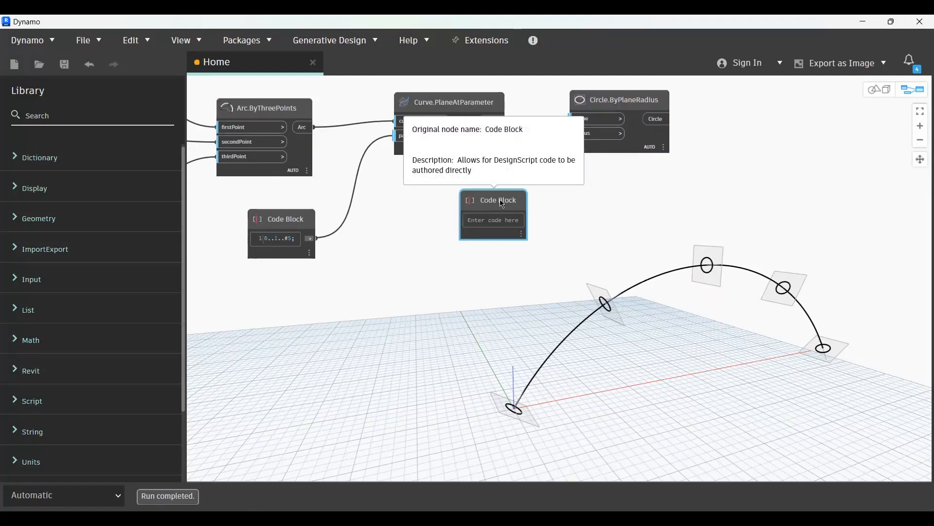
{"action": "type", "text": "1..4..#5"}
{"action": "left_click", "coordinate": [480, 277]}
{"action": "left_click_drag", "start_coordinate": [504, 203], "coordinate": [459, 213]}
Step: Add a List.Shuffle node with a single list input next to the 1..4..#5 code block
{"action": "right_click", "coordinate": [530, 235]}
{"action": "type", "text": "sh"}
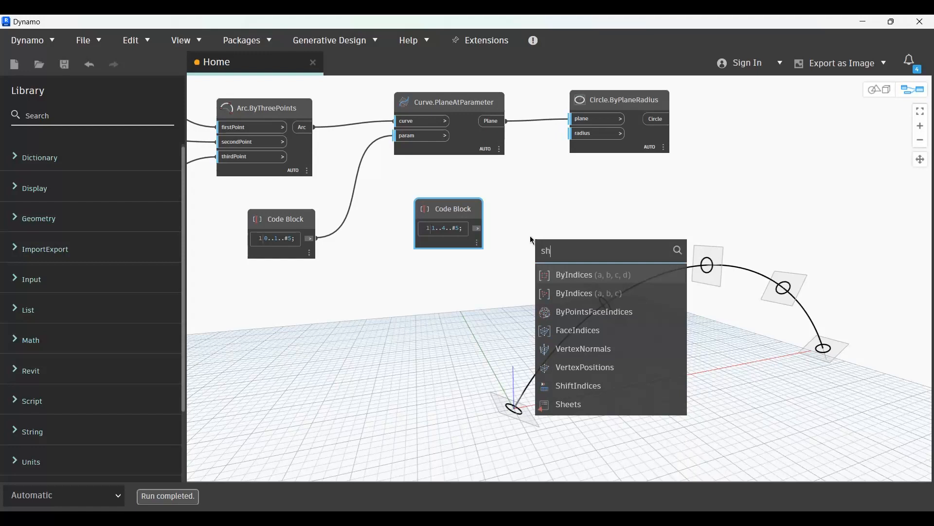
{"action": "type", "text": "uffle"}
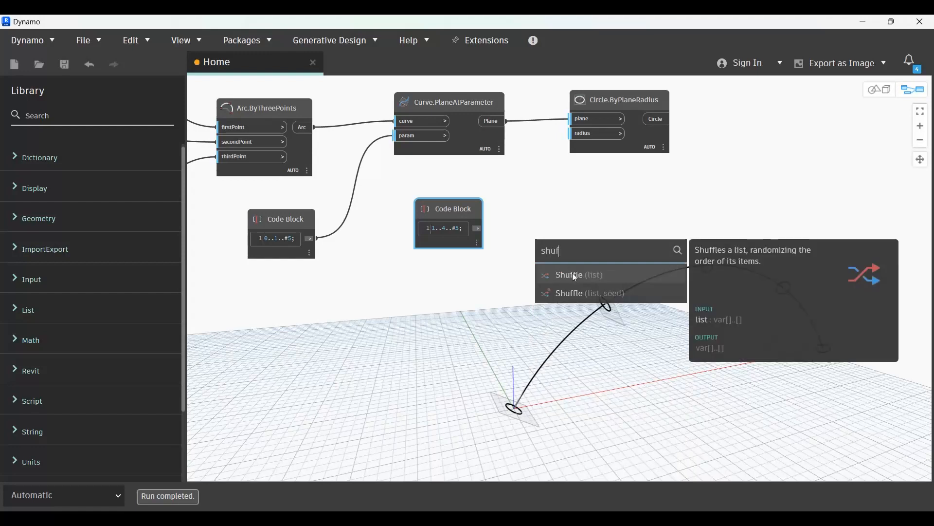
{"action": "left_click", "coordinate": [568, 270]}
{"action": "left_click_drag", "start_coordinate": [635, 301], "coordinate": [575, 217]}
Step: Connect the 1..4..#5 range directly to the circle node's radius input, and replace that wire with one routed through List.Shuffle
{"action": "middle_click_drag", "start_coordinate": [540, 292], "coordinate": [481, 303]}
{"action": "left_click", "coordinate": [421, 246]}
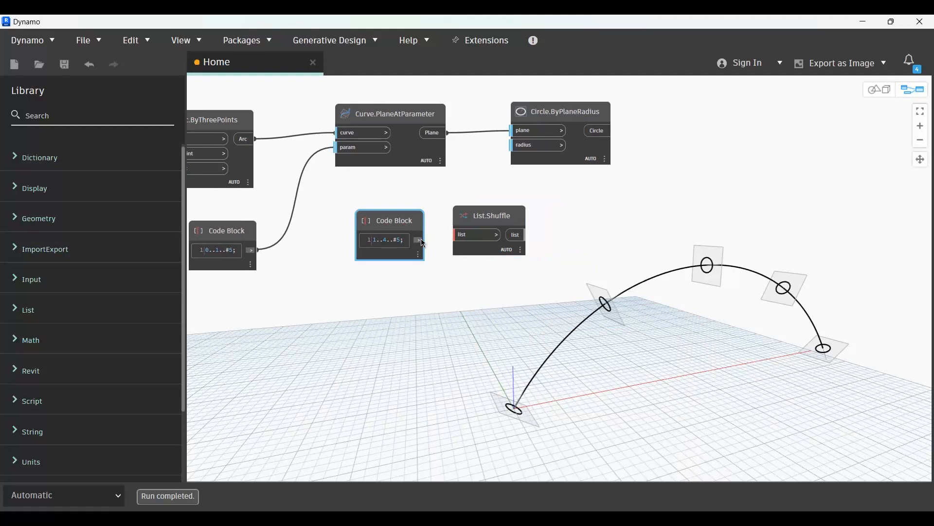
{"action": "left_click", "coordinate": [536, 145]}
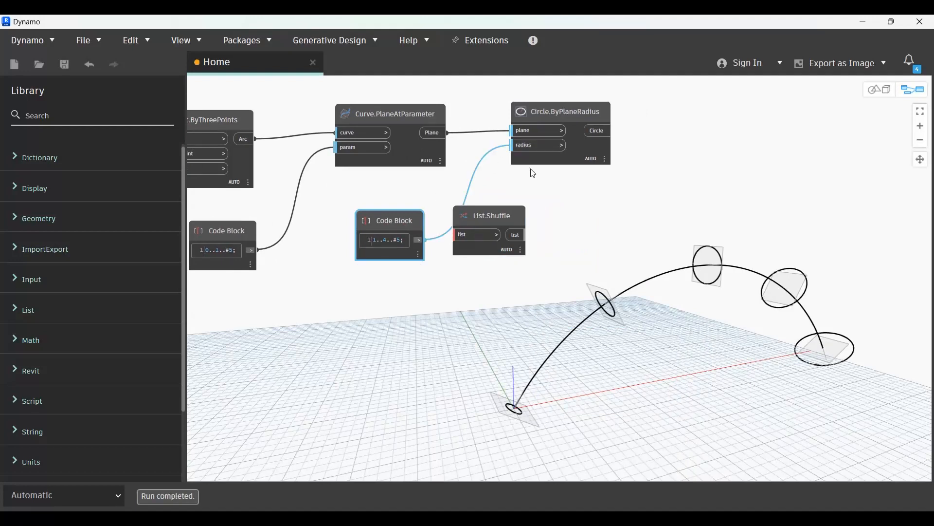
{"action": "left_click", "coordinate": [419, 240]}
{"action": "left_click", "coordinate": [458, 235]}
{"action": "left_click", "coordinate": [520, 235]}
{"action": "left_click", "coordinate": [514, 145]}
Step: Add a Curve.PointAtParameter node and connect the Circle output to its curve input
{"action": "scroll", "coordinate": [657, 199], "scroll_direction": "down", "scroll_amount": 5}
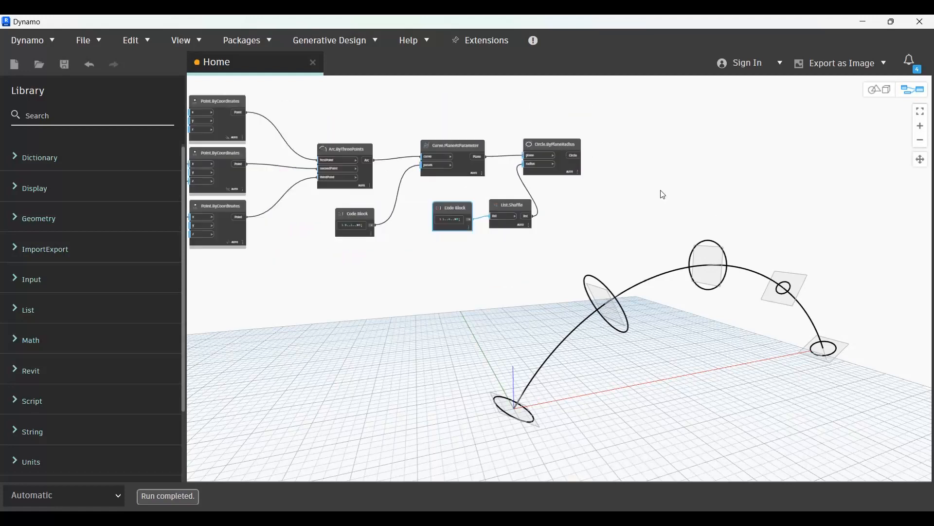
{"action": "scroll", "coordinate": [585, 154], "scroll_direction": "up", "scroll_amount": 4}
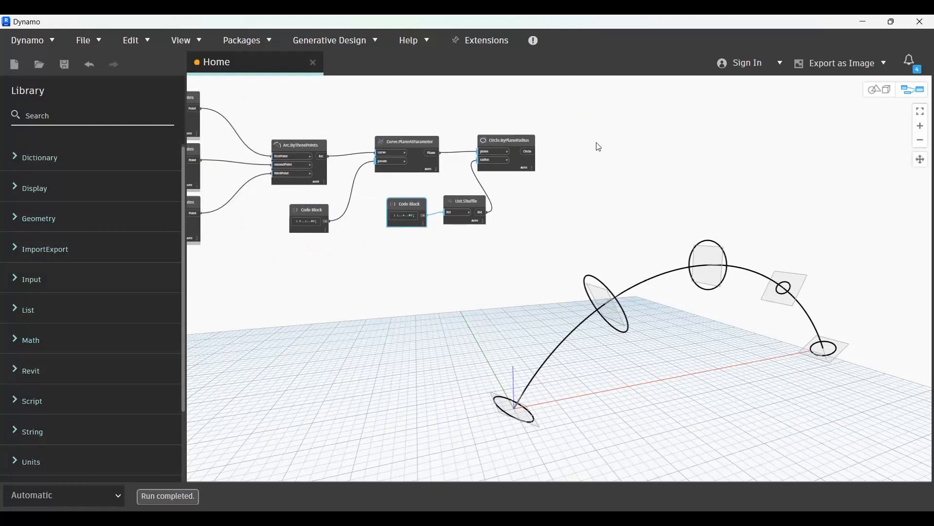
{"action": "scroll", "coordinate": [549, 136], "scroll_direction": "up", "scroll_amount": 2}
{"action": "right_click", "coordinate": [606, 156]}
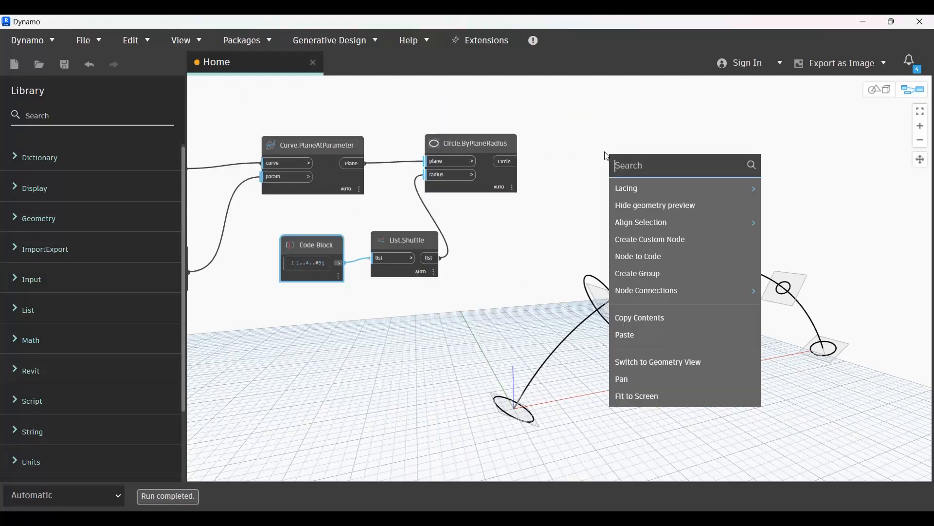
{"action": "type", "text": "atpara"}
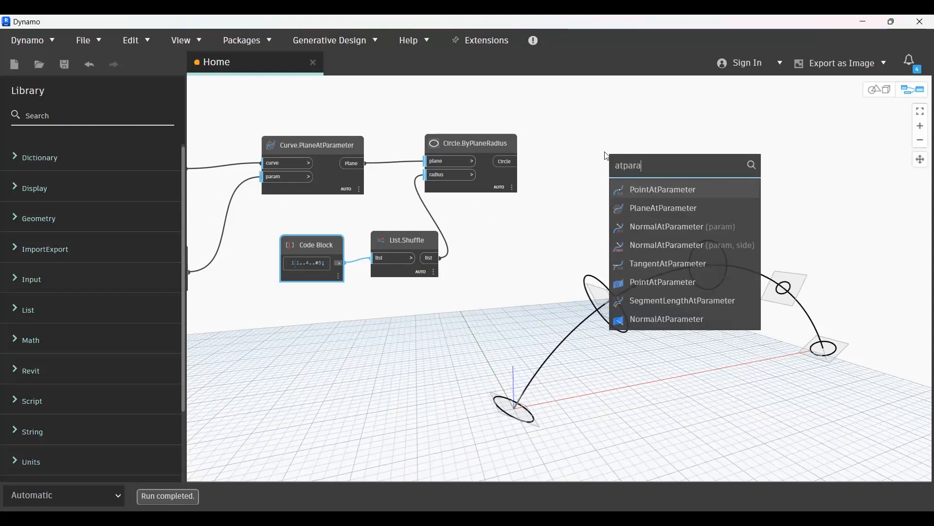
{"action": "left_click", "coordinate": [677, 190]}
{"action": "left_click_drag", "start_coordinate": [723, 201], "coordinate": [639, 122]}
{"action": "left_click_drag", "start_coordinate": [506, 161], "coordinate": [627, 157]}
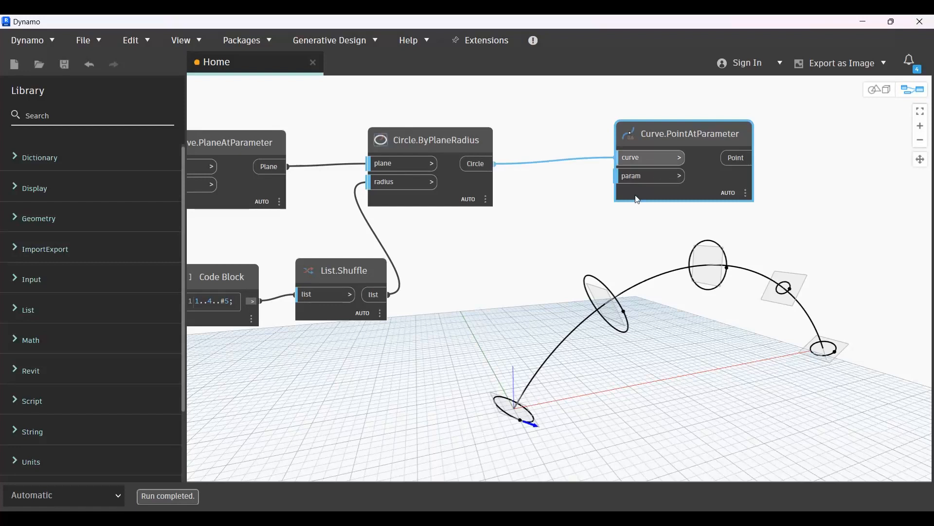
Step: Move the Curve.PointAtParameter node farther away from the circle node to make room between them
{"action": "scroll", "coordinate": [455, 181], "scroll_direction": "up", "scroll_amount": 2}
{"action": "scroll", "coordinate": [486, 185], "scroll_direction": "up", "scroll_amount": 1}
{"action": "left_click_drag", "start_coordinate": [577, 115], "coordinate": [722, 113]}
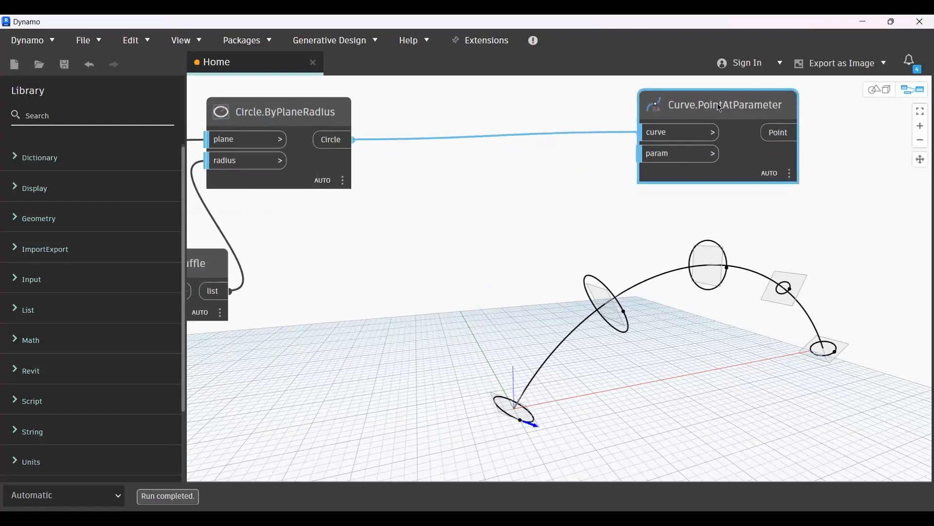
Step: Add a code block containing the range 0..(1-1/n)..#n between the circle node and the Curve.PointAtParameter node
{"action": "scroll", "coordinate": [661, 140], "scroll_direction": "up", "scroll_amount": 2}
{"action": "left_click", "coordinate": [447, 212]}
{"action": "scroll", "coordinate": [518, 185], "scroll_direction": "up", "scroll_amount": 2}
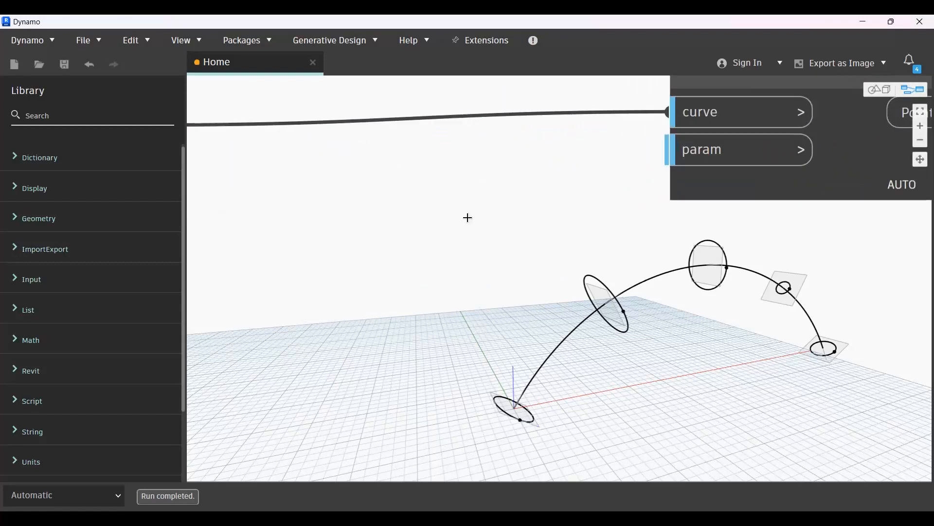
{"action": "double_click", "coordinate": [469, 221]}
{"action": "type", "text": "0.."}
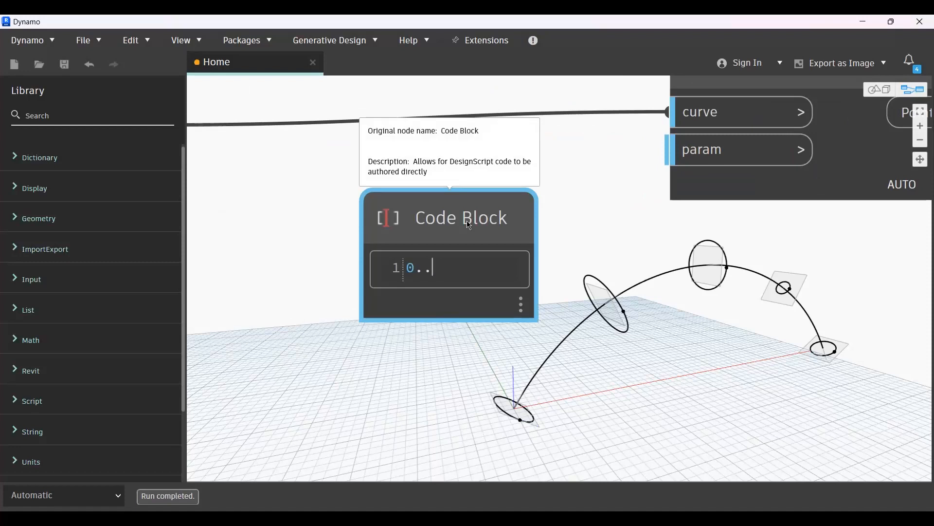
{"action": "type", "text": "1-1/n"}
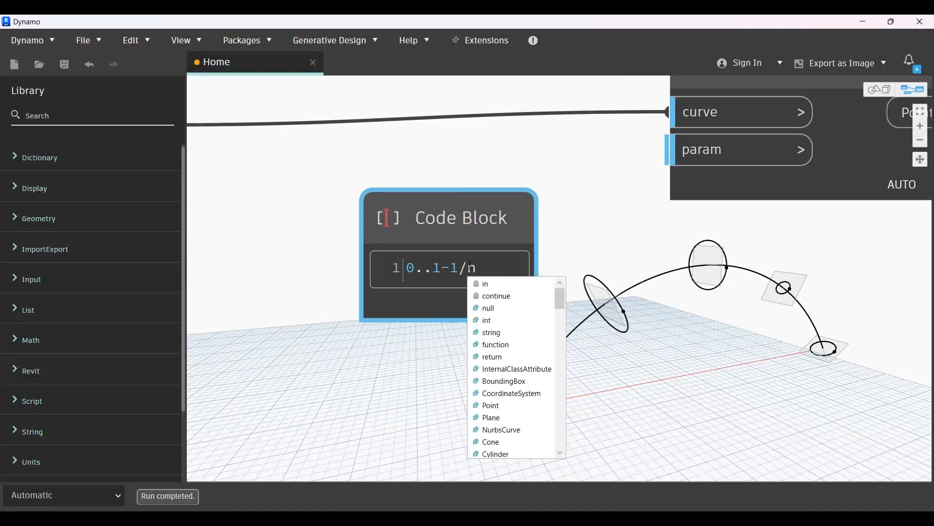
{"action": "type", "text": ")"}
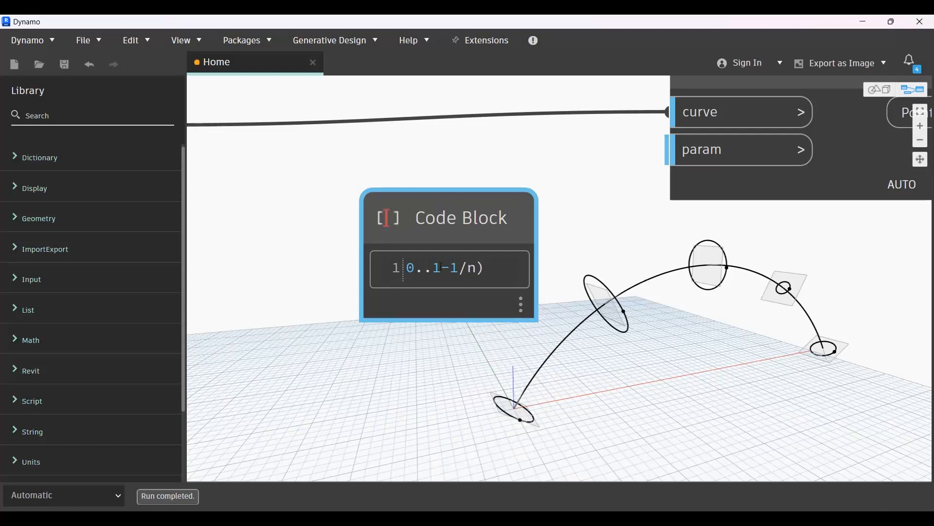
{"action": "type", "text": "("}
{"action": "type", "text": "..#"}
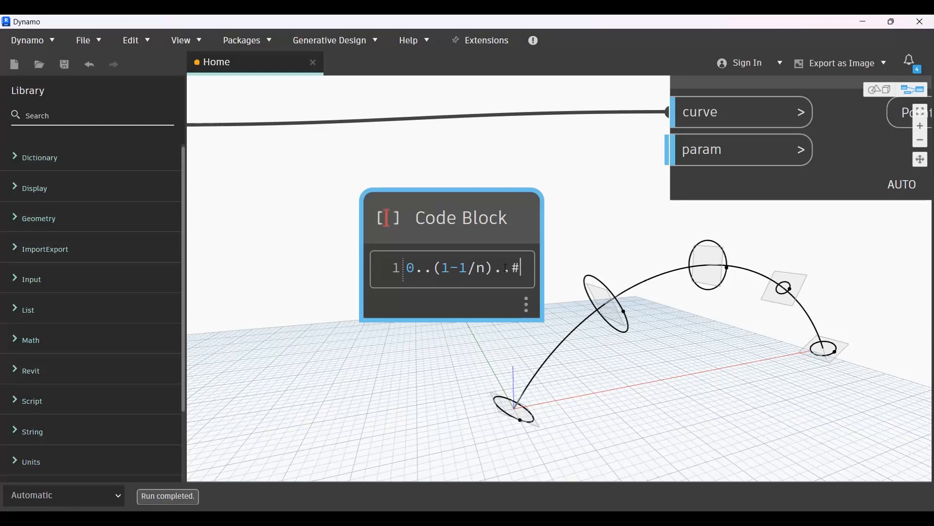
{"action": "type", "text": "n"}
{"action": "left_click", "coordinate": [607, 250]}
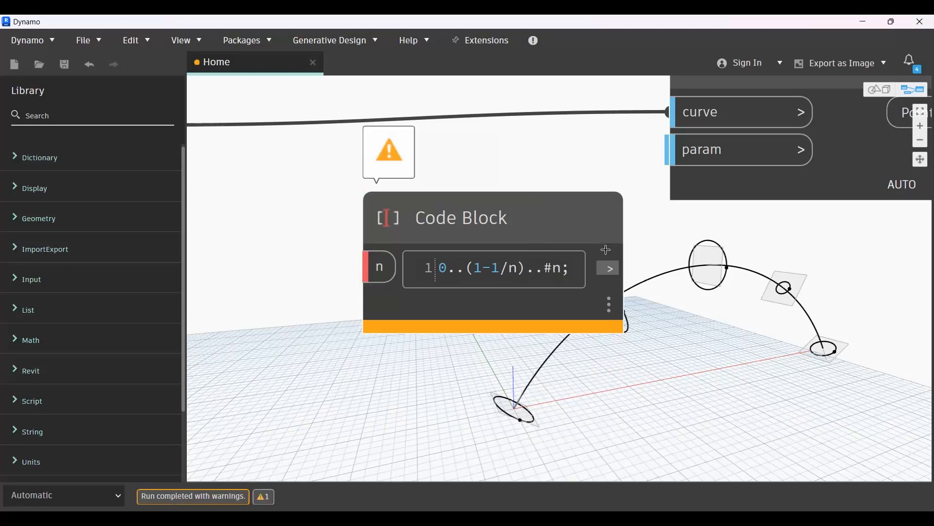
Step: Connect the 0..(1-1/n)..#n code block's output to the param input of Curve.PointAtParameter
{"action": "scroll", "coordinate": [570, 348], "scroll_direction": "up", "scroll_amount": 1}
{"action": "scroll", "coordinate": [570, 348], "scroll_direction": "down", "scroll_amount": 1}
{"action": "left_click_drag", "start_coordinate": [593, 286], "coordinate": [649, 204]}
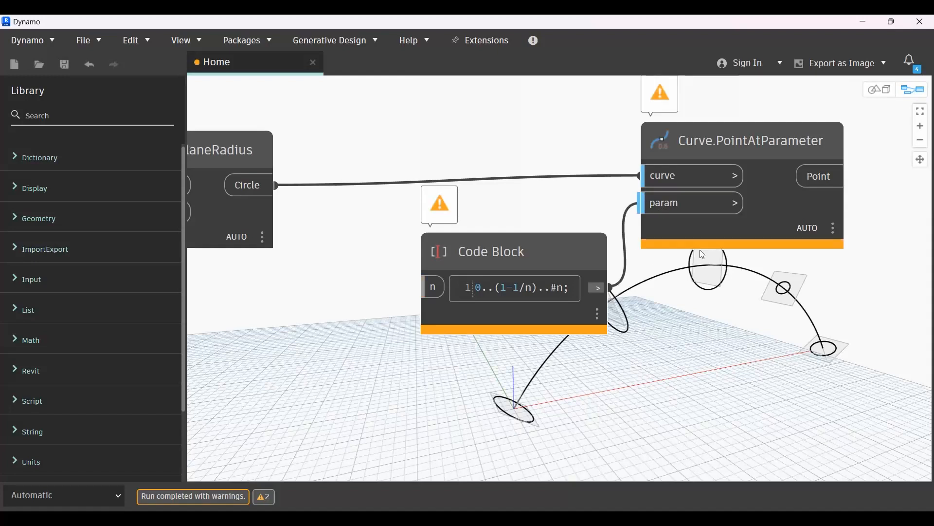
Step: Duplicate the lower Integer Slider, place the copy beneath it, and set its value to 15
{"action": "scroll", "coordinate": [690, 311], "scroll_direction": "down", "scroll_amount": 1}
{"action": "scroll", "coordinate": [687, 306], "scroll_direction": "down", "scroll_amount": 1}
{"action": "middle_click_drag", "start_coordinate": [752, 298], "coordinate": [811, 204]}
{"action": "scroll", "coordinate": [827, 205], "scroll_direction": "down", "scroll_amount": 5}
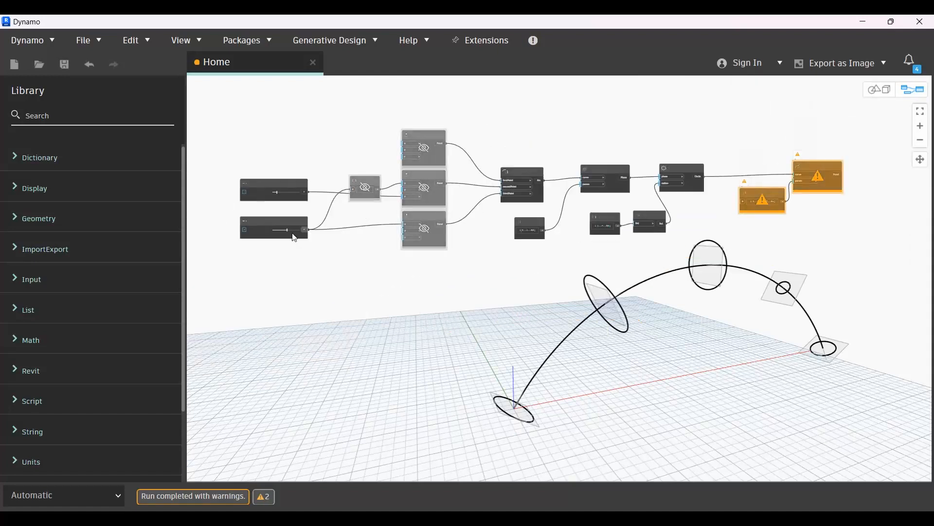
{"action": "scroll", "coordinate": [299, 234], "scroll_direction": "up", "scroll_amount": 2}
{"action": "left_click", "coordinate": [278, 216]}
{"action": "key", "text": "ctrl+c"}
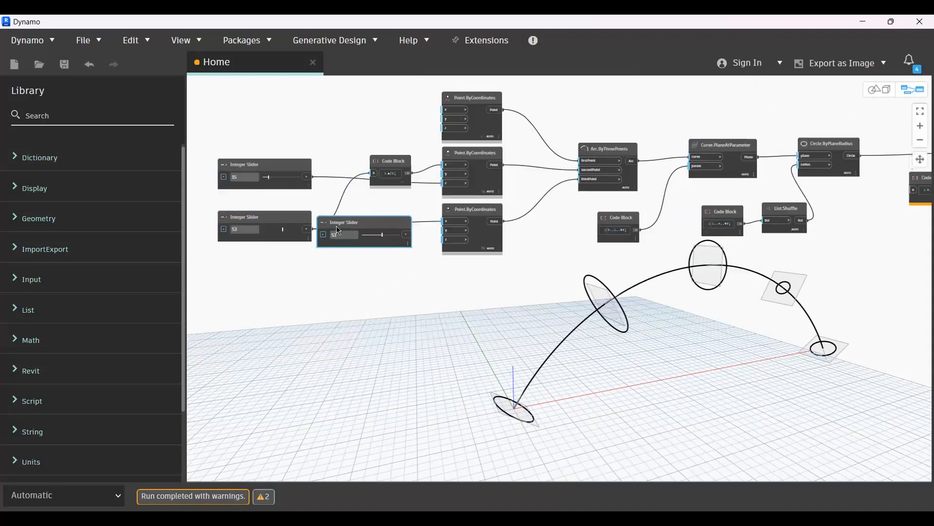
{"action": "key", "text": "ctrl+v"}
{"action": "double_click", "coordinate": [247, 268]}
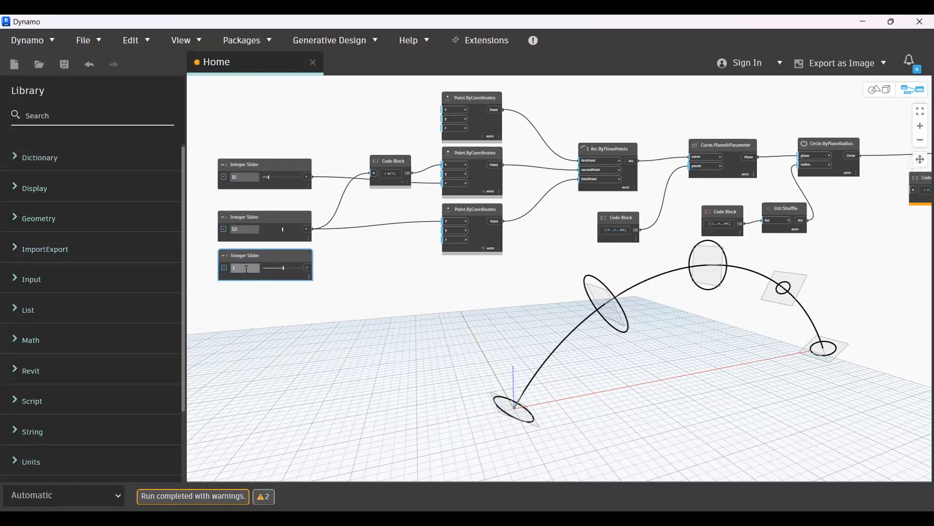
{"action": "left_click", "coordinate": [298, 345]}
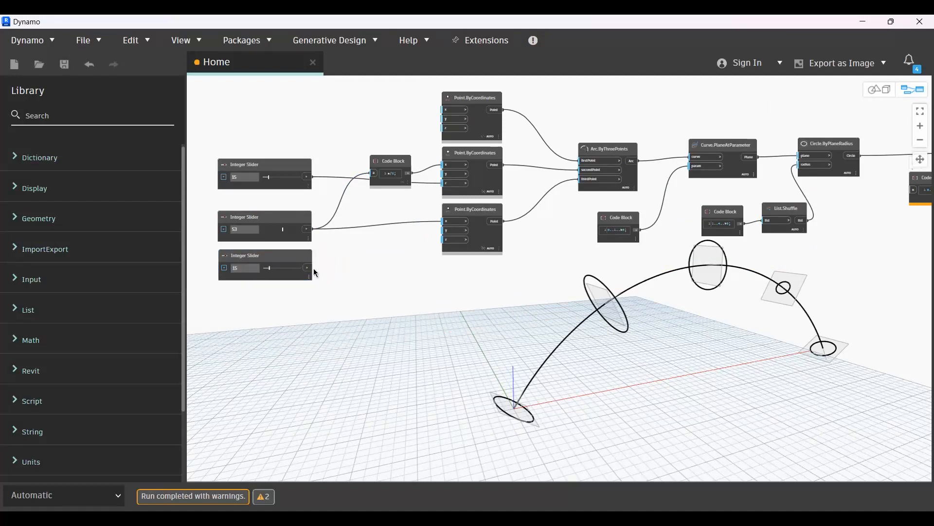
Step: Connect the new Integer Slider's output to the n input of the 0..(1-1/n)..#n code block
{"action": "left_click", "coordinate": [307, 267]}
{"action": "middle_click_drag", "start_coordinate": [624, 249], "coordinate": [381, 273]}
{"action": "scroll", "coordinate": [726, 215], "scroll_direction": "up", "scroll_amount": 1}
{"action": "scroll", "coordinate": [729, 215], "scroll_direction": "up", "scroll_amount": 5}
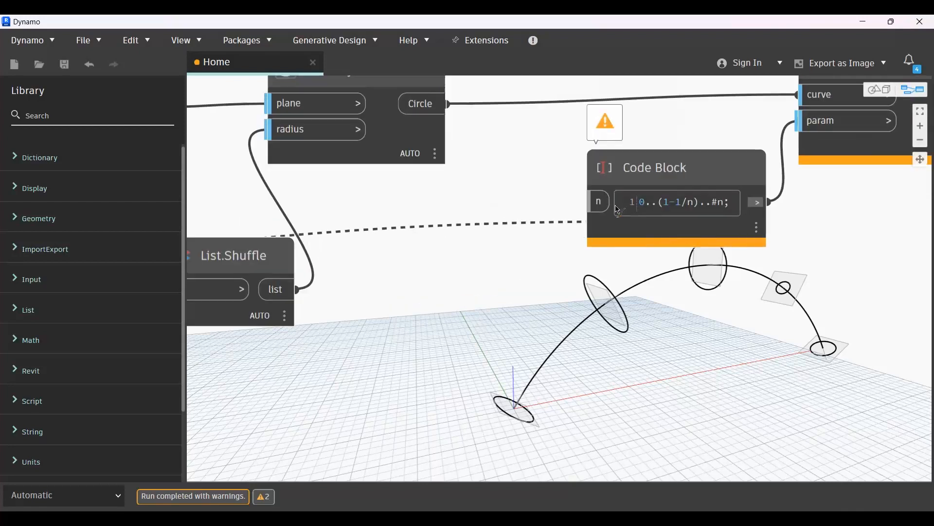
{"action": "left_click", "coordinate": [597, 204]}
Step: Set the lacing of the Curve.PointAtParameter node to Cross Product
{"action": "middle_click_drag", "start_coordinate": [794, 287], "coordinate": [492, 344]}
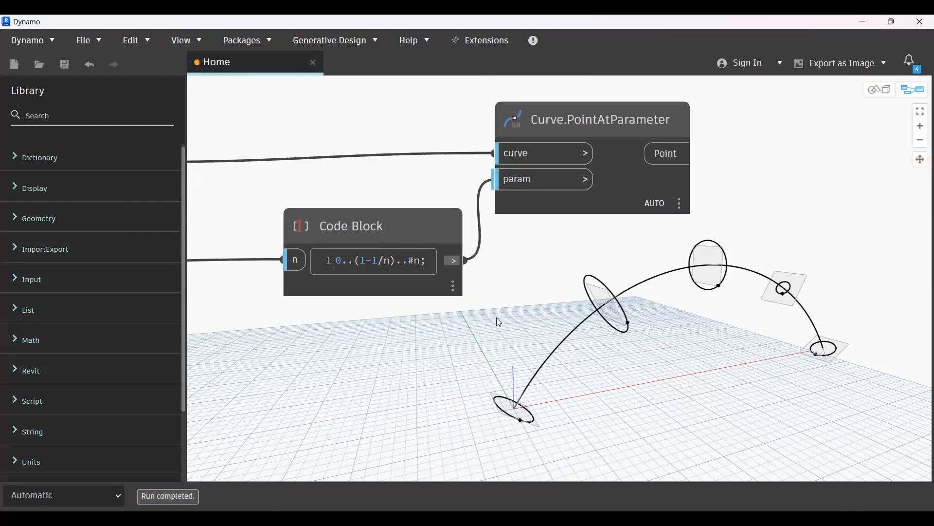
{"action": "left_click", "coordinate": [688, 209]}
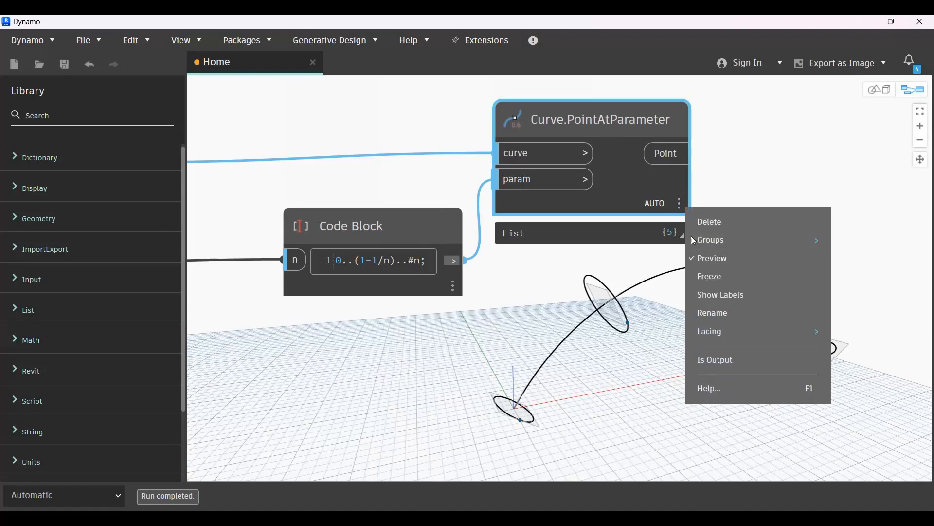
{"action": "mouse_move", "coordinate": [734, 332]}
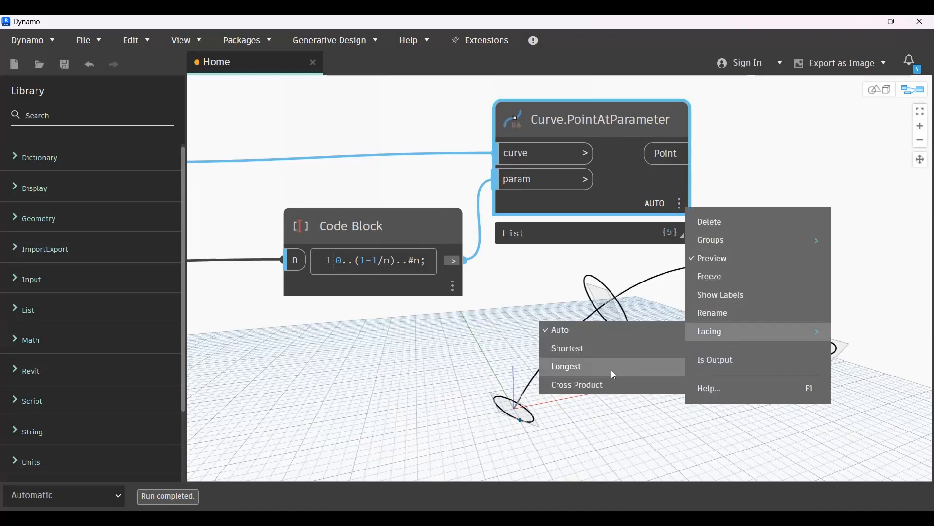
{"action": "left_click", "coordinate": [591, 384]}
Step: Add a List.Transpose node beside Curve.PointAtParameter and connect the Point output to its lists input
{"action": "middle_click_drag", "start_coordinate": [742, 228], "coordinate": [556, 192]}
{"action": "left_click", "coordinate": [583, 174]}
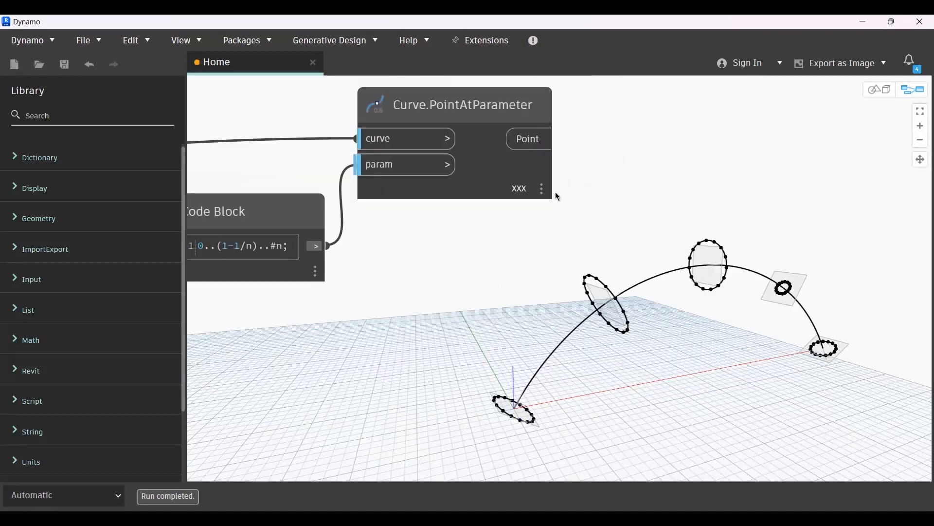
{"action": "right_click", "coordinate": [636, 183]}
{"action": "type", "text": "transp"}
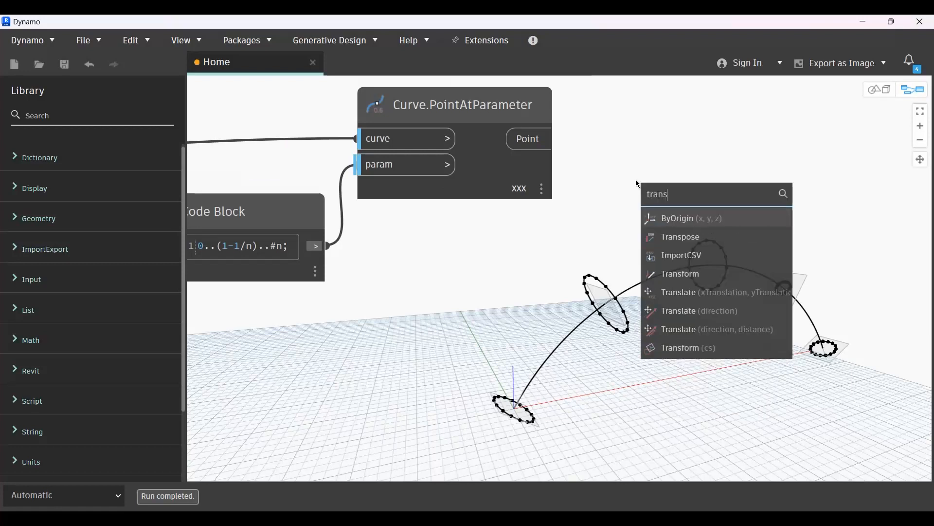
{"action": "left_click", "coordinate": [699, 241]}
{"action": "left_click_drag", "start_coordinate": [748, 244], "coordinate": [695, 118]}
{"action": "left_click", "coordinate": [540, 146]}
{"action": "left_click", "coordinate": [664, 150]}
Step: Add a NurbsCurve.ByPoints node with a single points input and feed it from the List.Transpose output
{"action": "middle_click_drag", "start_coordinate": [769, 190], "coordinate": [436, 234]}
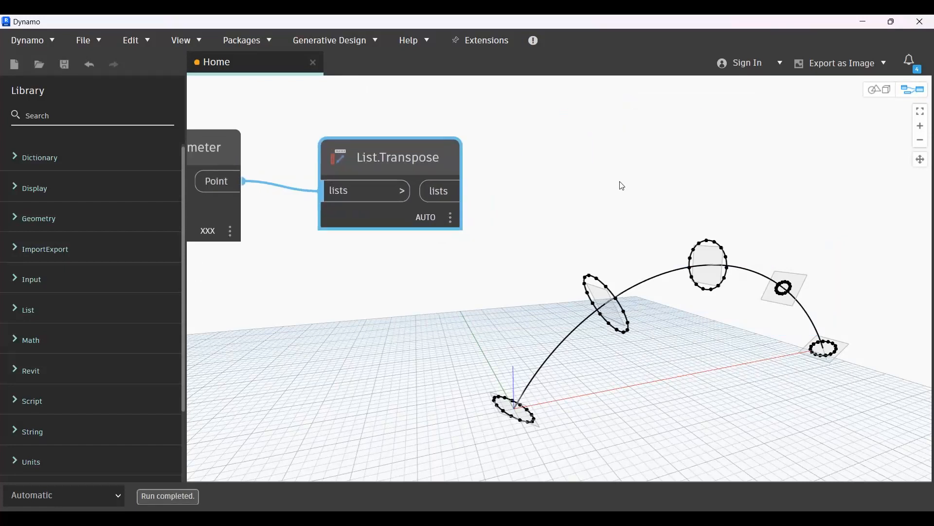
{"action": "right_click", "coordinate": [623, 186]}
{"action": "type", "text": "nur"}
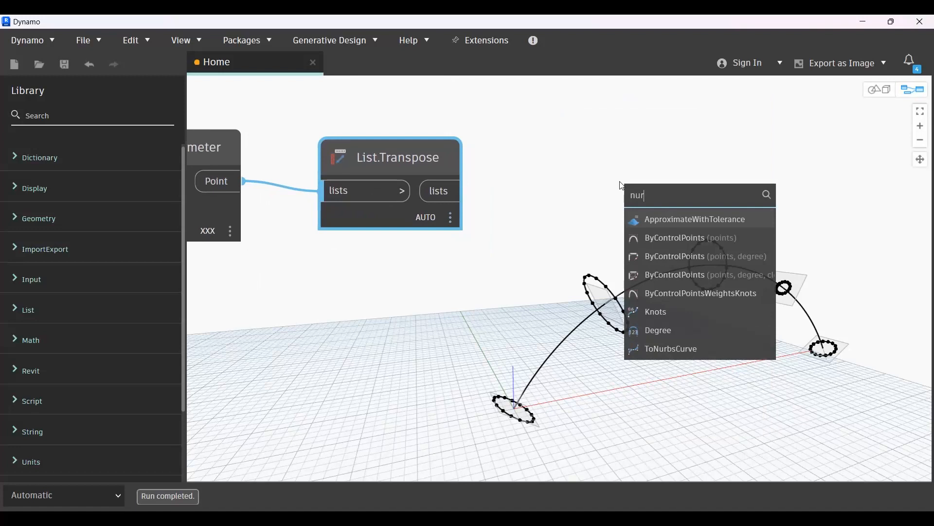
{"action": "scroll", "coordinate": [693, 292], "scroll_direction": "down", "scroll_amount": 2}
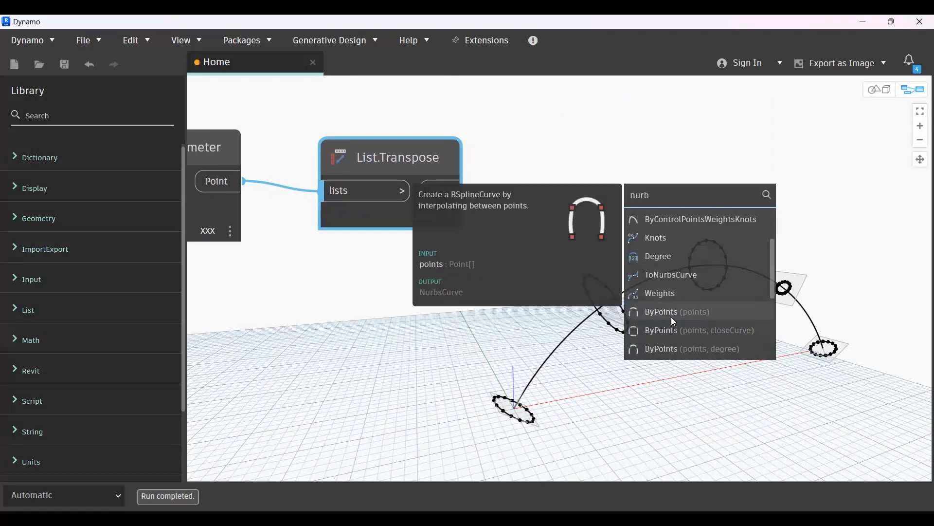
{"action": "left_click", "coordinate": [671, 319]}
{"action": "left_click_drag", "start_coordinate": [717, 325], "coordinate": [616, 134]}
{"action": "left_click_drag", "start_coordinate": [481, 189], "coordinate": [591, 179]}
Step: Examine the NURBS curves running through the circles in the 3D preview from another angle
{"action": "middle_click_drag", "start_coordinate": [682, 280], "coordinate": [575, 271]}
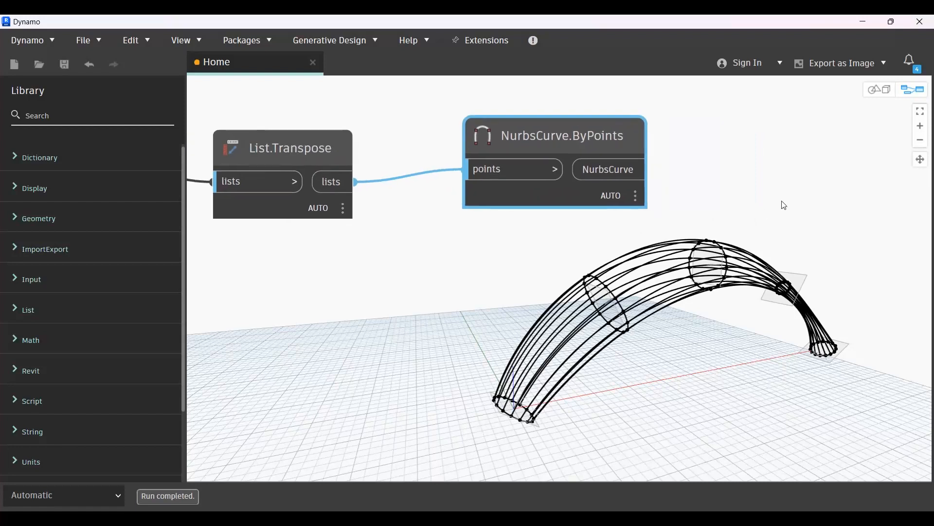
{"action": "scroll", "coordinate": [777, 205], "scroll_direction": "down", "scroll_amount": 3}
{"action": "middle_click_drag", "start_coordinate": [528, 303], "coordinate": [693, 261]}
{"action": "middle_click_drag", "start_coordinate": [526, 268], "coordinate": [772, 239]}
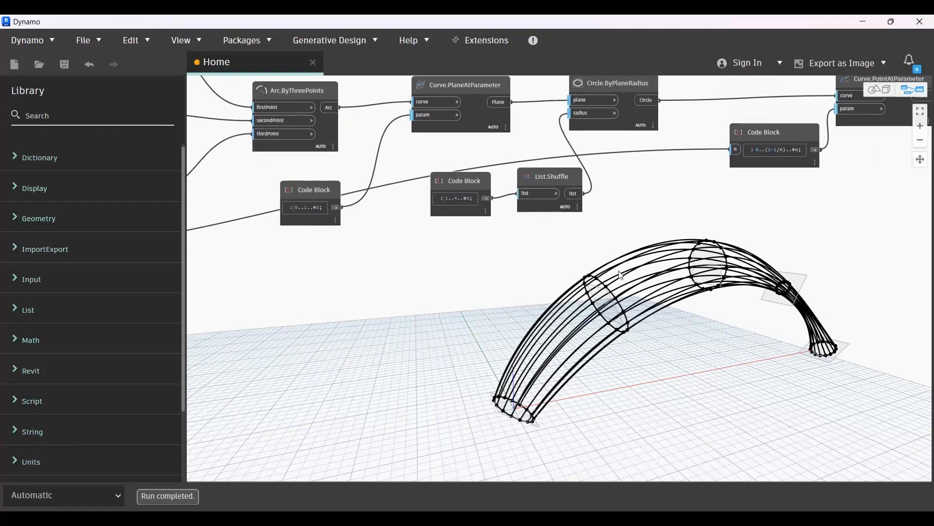
{"action": "middle_click_drag", "start_coordinate": [610, 268], "coordinate": [758, 307]}
{"action": "scroll", "coordinate": [690, 300], "scroll_direction": "down", "scroll_amount": 3}
{"action": "middle_click_drag", "start_coordinate": [705, 268], "coordinate": [683, 229]}
{"action": "key", "text": "ctrl+b"}
{"action": "right_click_drag", "start_coordinate": [744, 296], "coordinate": [596, 294]}
{"action": "scroll", "coordinate": [694, 276], "scroll_direction": "down", "scroll_amount": 2}
{"action": "middle_click_drag", "start_coordinate": [694, 276], "coordinate": [633, 304]}
{"action": "key", "text": "ctrl+b"}
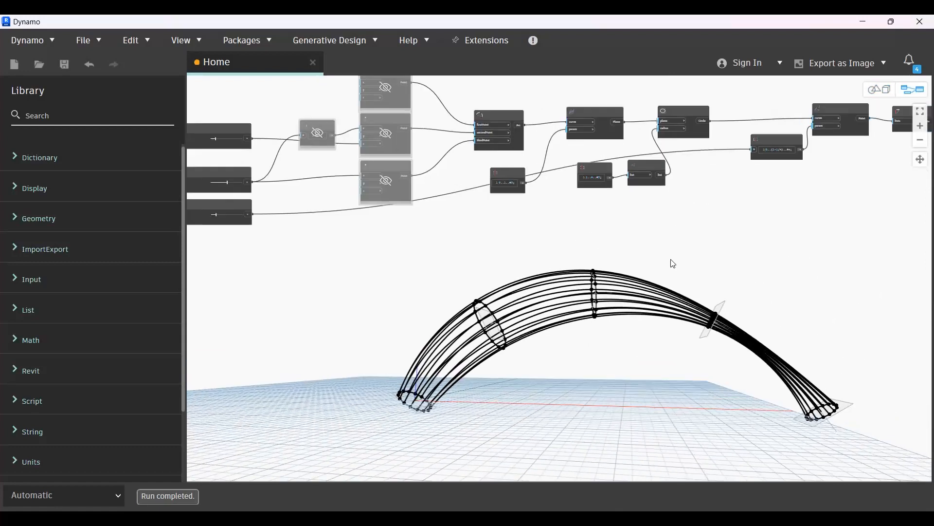
Step: Set the middle Integer Slider, which drives the third point's x, to 54 and the circle point-count slider to 20
{"action": "scroll", "coordinate": [476, 263], "scroll_direction": "up", "scroll_amount": 5}
{"action": "middle_click_drag", "start_coordinate": [509, 191], "coordinate": [506, 199]}
{"action": "left_click_drag", "start_coordinate": [492, 179], "coordinate": [491, 182]}
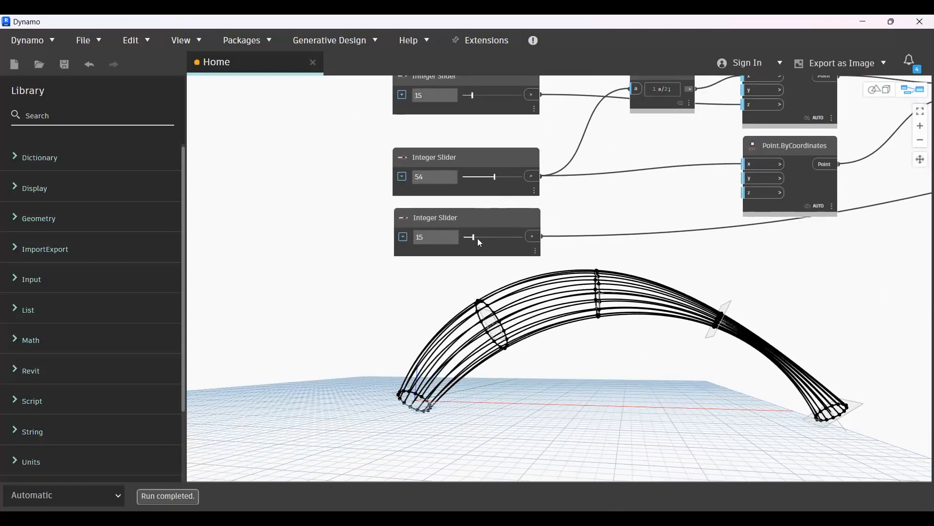
{"action": "left_click_drag", "start_coordinate": [474, 238], "coordinate": [478, 241]}
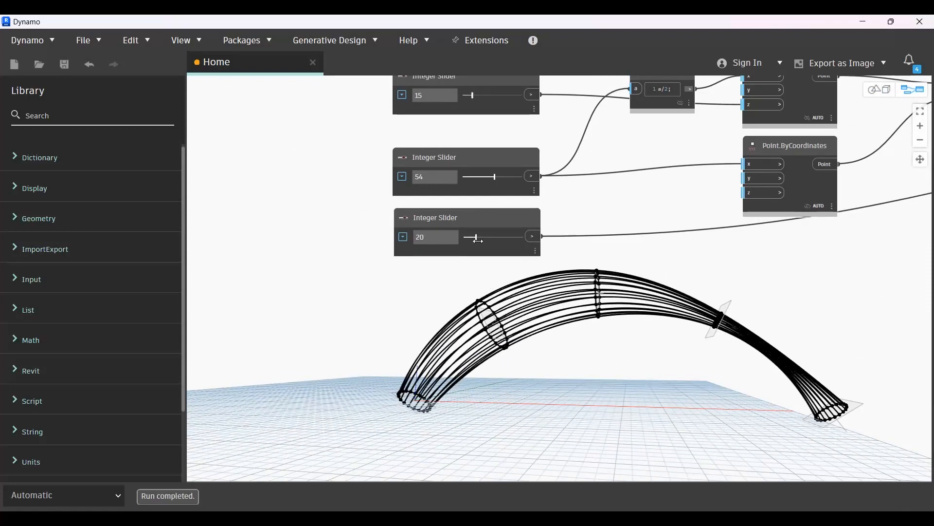
Step: Examine the list of curves output by the NurbsCurve.ByPoints node
{"action": "scroll", "coordinate": [326, 304], "scroll_direction": "down", "scroll_amount": 5}
{"action": "middle_click_drag", "start_coordinate": [577, 265], "coordinate": [324, 269]}
{"action": "scroll", "coordinate": [686, 219], "scroll_direction": "up", "scroll_amount": 8}
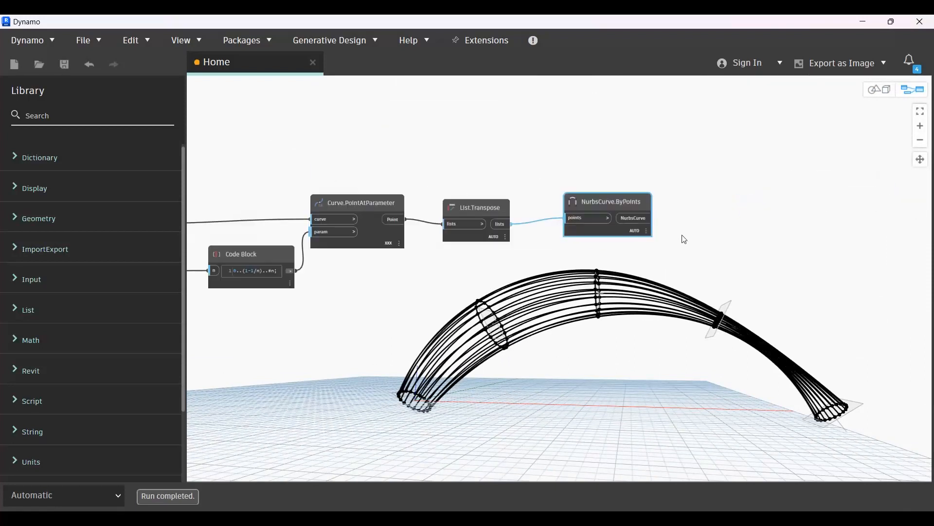
{"action": "scroll", "coordinate": [637, 272], "scroll_direction": "up", "scroll_amount": 1}
{"action": "middle_click_drag", "start_coordinate": [637, 233], "coordinate": [583, 186]}
{"action": "mouse_move", "coordinate": [541, 173]}
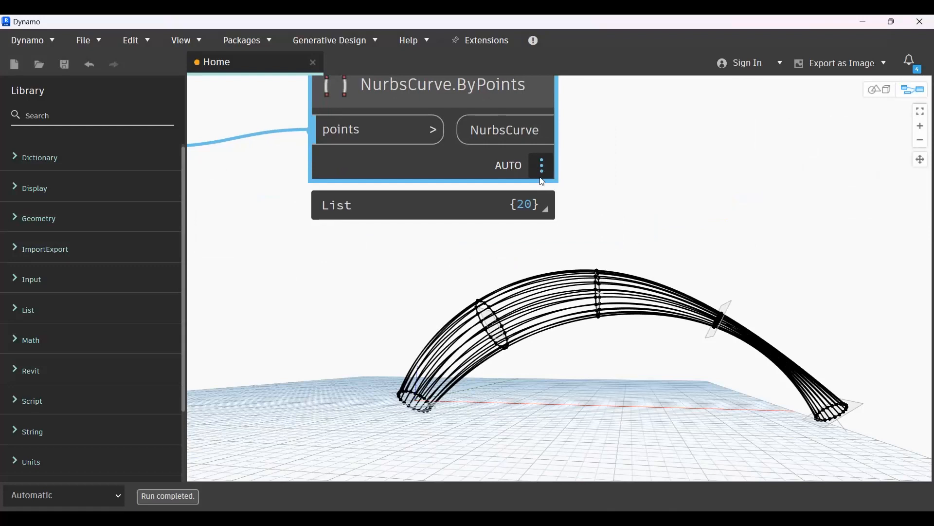
{"action": "mouse_move", "coordinate": [539, 204]}
{"action": "scroll", "coordinate": [465, 311], "scroll_direction": "down", "scroll_amount": 3}
{"action": "left_click", "coordinate": [744, 179]}
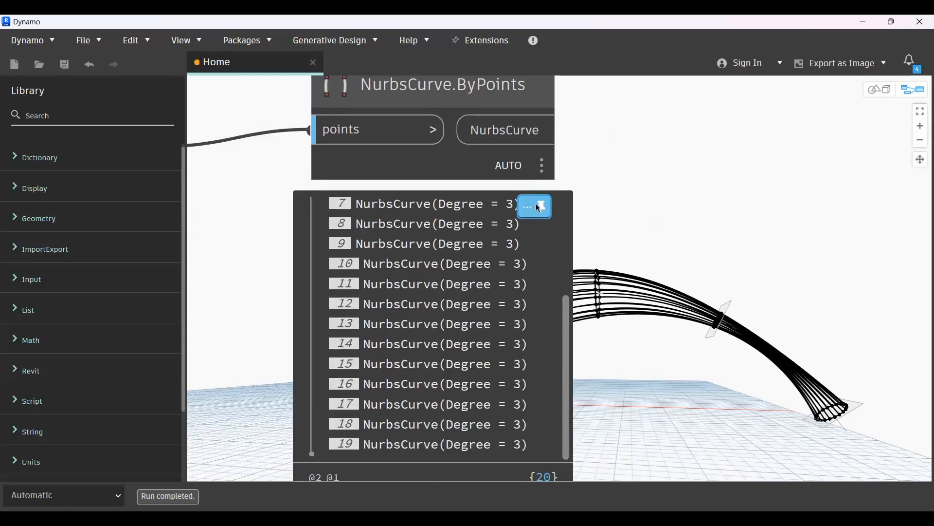
{"action": "left_click", "coordinate": [537, 206]}
Step: Duplicate the List.Shuffle node fed by the 1..4..#5 code block and place the copy below the original
{"action": "scroll", "coordinate": [744, 196], "scroll_direction": "down", "scroll_amount": 4}
{"action": "middle_click_drag", "start_coordinate": [277, 247], "coordinate": [475, 203]}
{"action": "scroll", "coordinate": [476, 200], "scroll_direction": "up", "scroll_amount": 1}
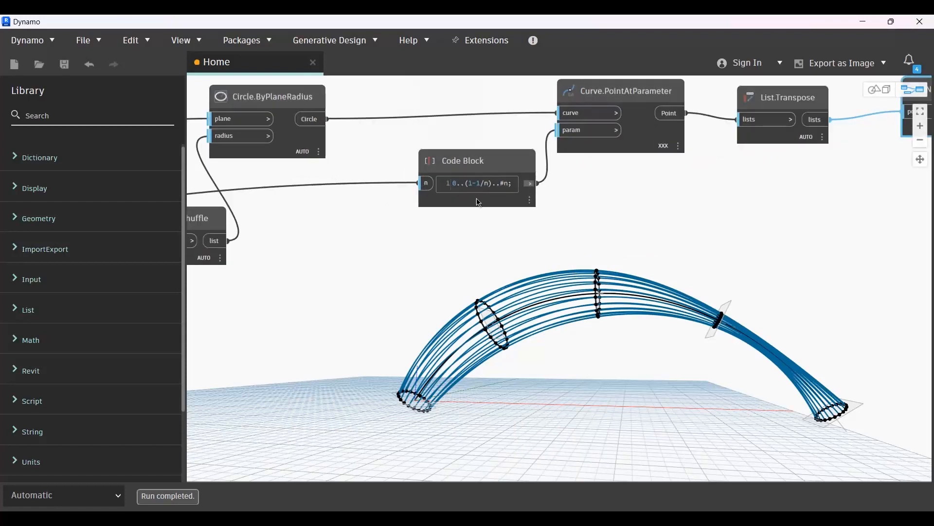
{"action": "middle_click_drag", "start_coordinate": [211, 256], "coordinate": [555, 198]}
{"action": "left_click", "coordinate": [523, 156]}
{"action": "middle_click_drag", "start_coordinate": [661, 186], "coordinate": [603, 139]}
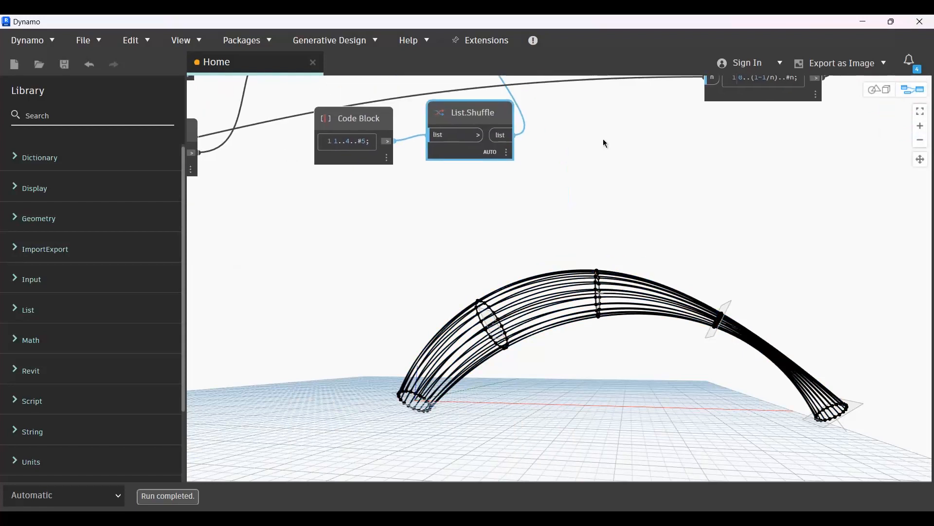
{"action": "key", "text": "ctrl+c"}
{"action": "key", "text": "ctrl+v"}
{"action": "left_click_drag", "start_coordinate": [487, 198], "coordinate": [486, 202]}
Step: Connect the duplicated List.Shuffle output to the radius input of Circle.ByPlaneRadius in place of the original shuffle
{"action": "scroll", "coordinate": [500, 205], "scroll_direction": "down", "scroll_amount": 3}
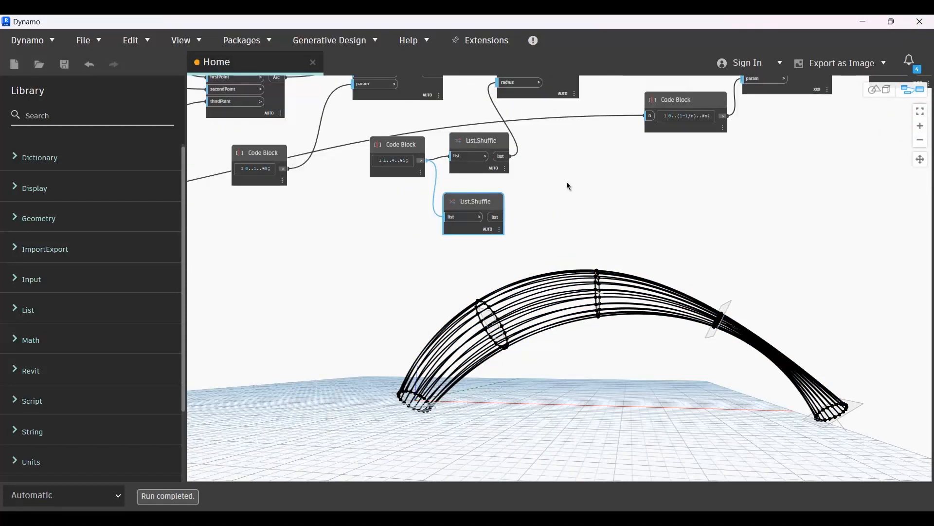
{"action": "middle_click_drag", "start_coordinate": [574, 179], "coordinate": [490, 209]}
{"action": "left_click", "coordinate": [412, 246]}
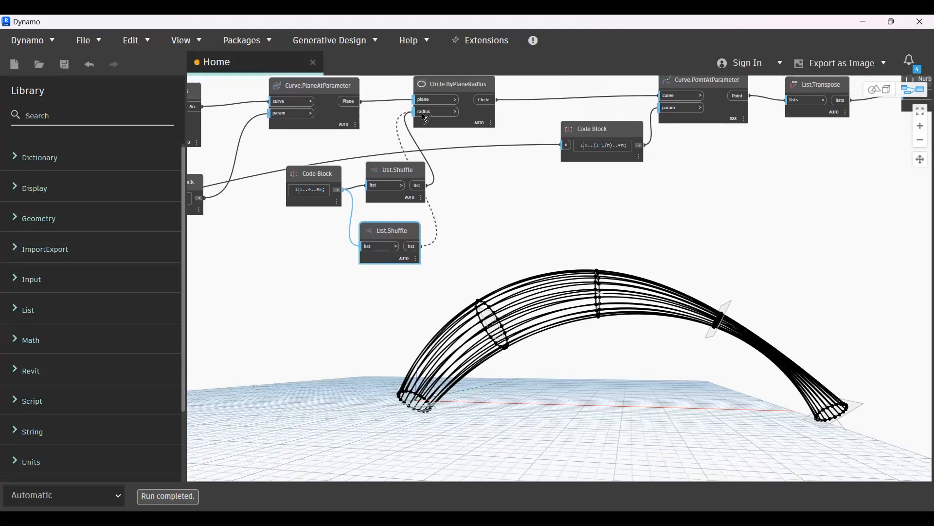
{"action": "left_click", "coordinate": [423, 112]}
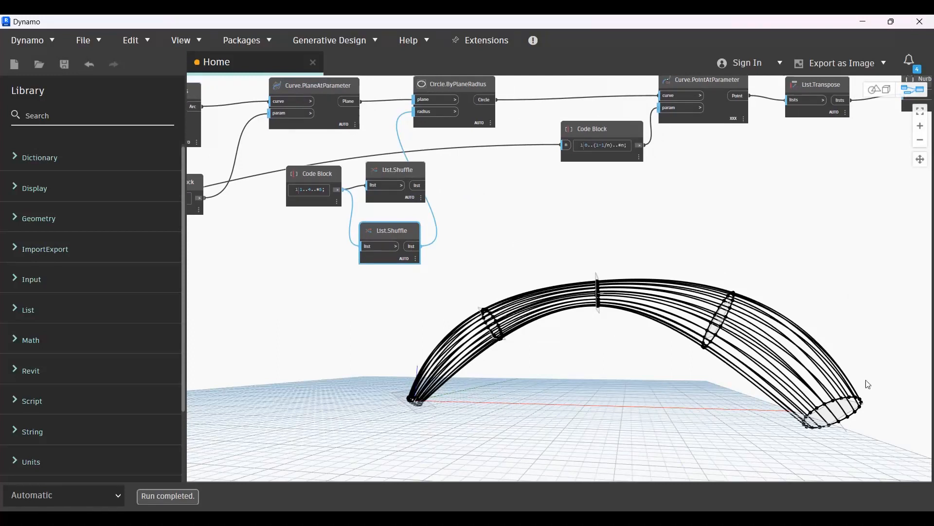
Step: Add a List.Chop node after NurbsCurve.ByPoints and connect the NurbsCurve output to its list input
{"action": "middle_click_drag", "start_coordinate": [857, 263], "coordinate": [545, 335]}
{"action": "scroll", "coordinate": [715, 167], "scroll_direction": "up", "scroll_amount": 5}
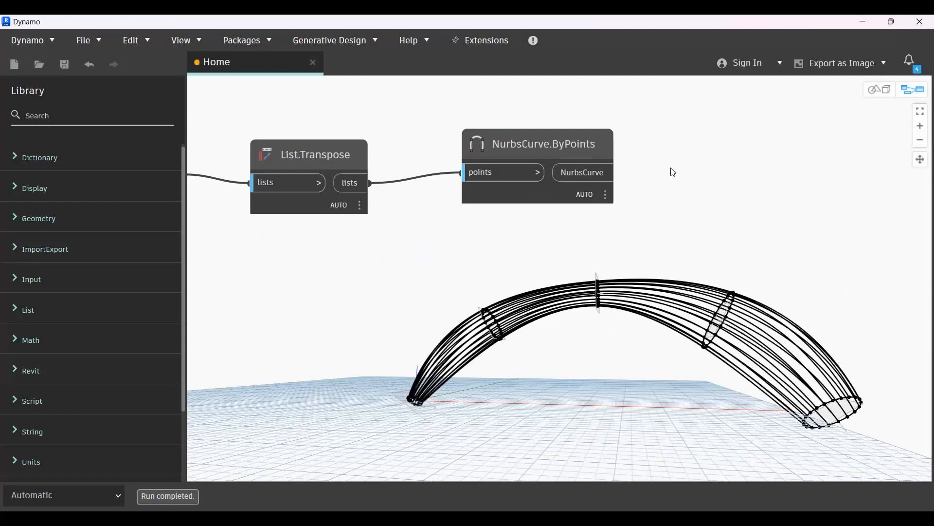
{"action": "right_click", "coordinate": [714, 173]}
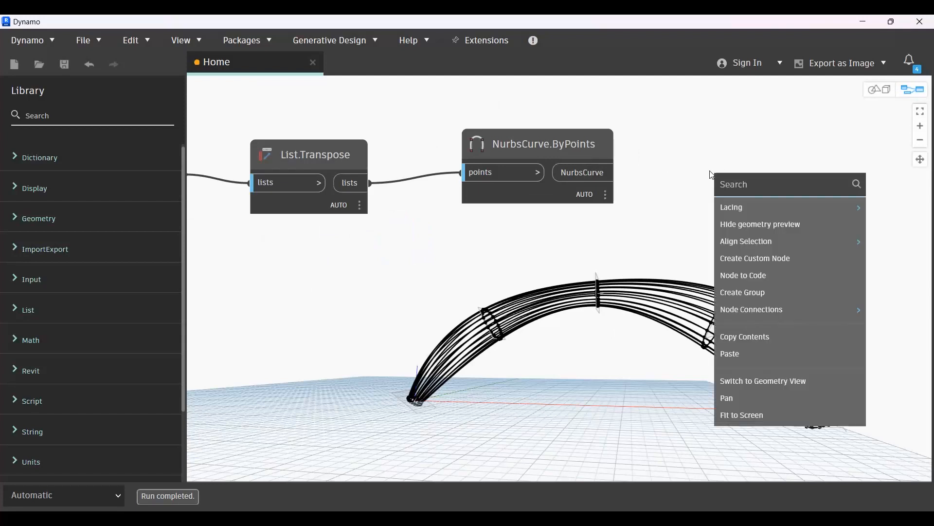
{"action": "type", "text": "chop"}
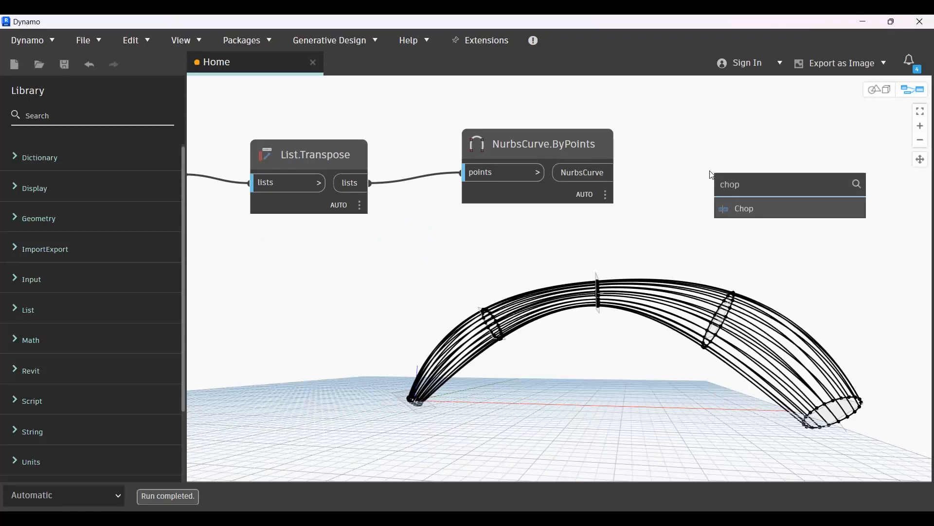
{"action": "left_click", "coordinate": [763, 211]}
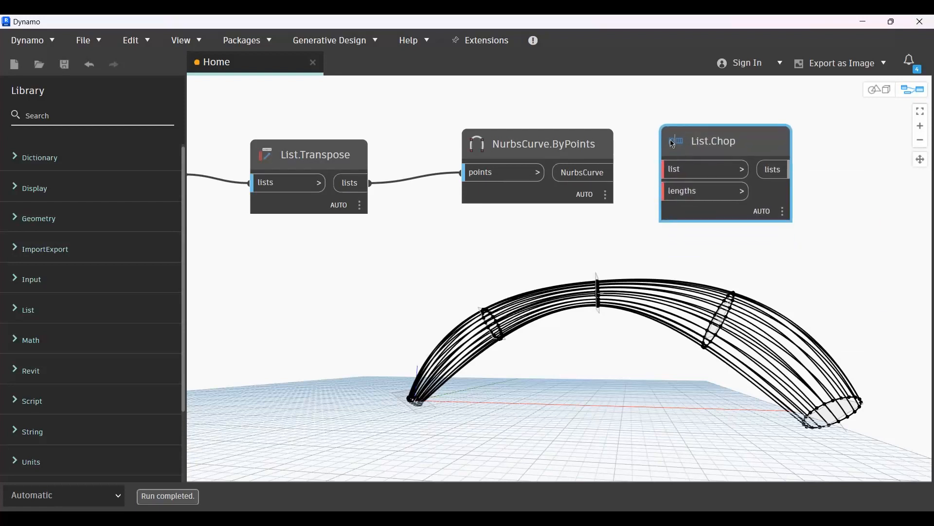
{"action": "left_click_drag", "start_coordinate": [601, 171], "coordinate": [682, 171]}
Step: Create a code block with the value 2, connect it to the lengths input of List.Chop, and inspect the chopped lists
{"action": "double_click", "coordinate": [531, 259]}
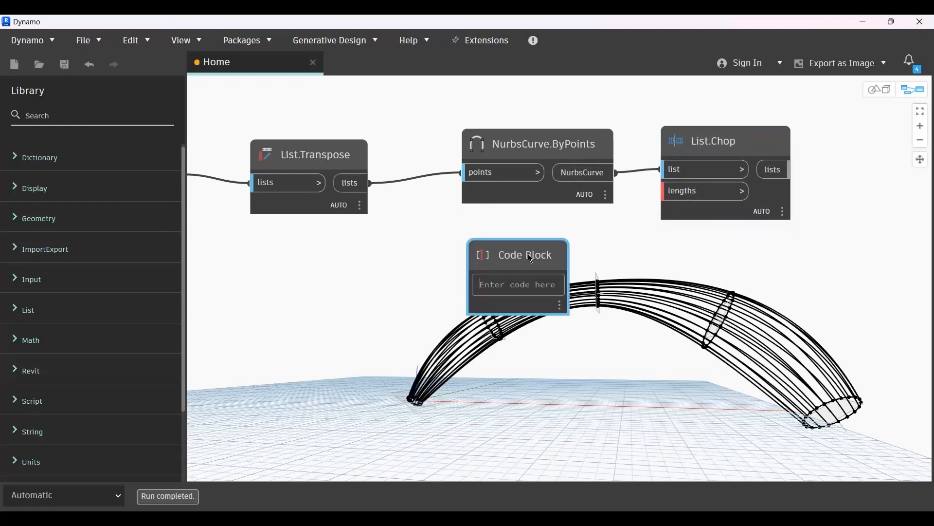
{"action": "type", "text": "2"}
{"action": "left_click", "coordinate": [580, 276]}
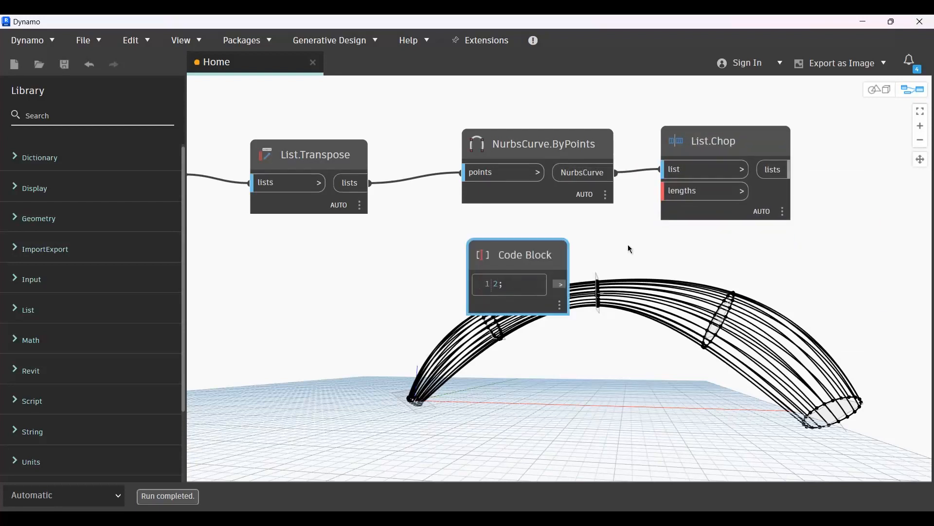
{"action": "left_click_drag", "start_coordinate": [561, 284], "coordinate": [664, 191]}
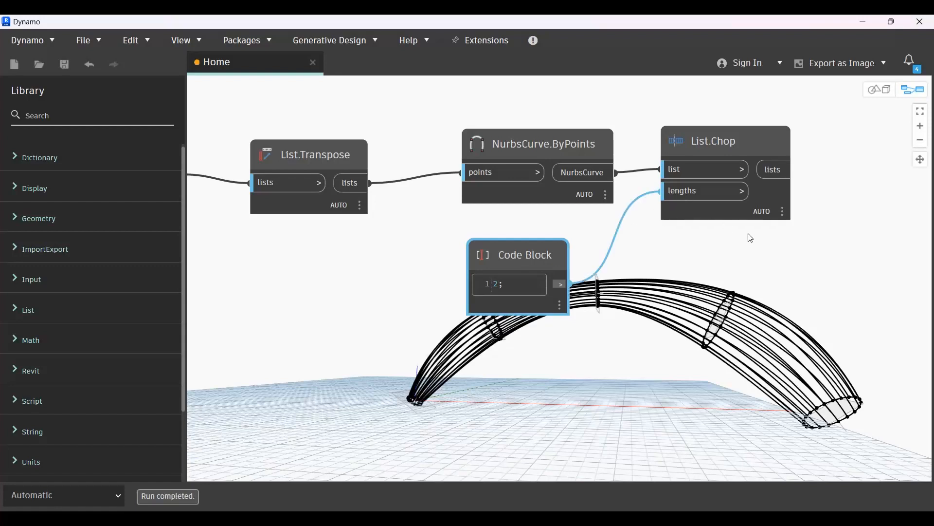
{"action": "middle_click_drag", "start_coordinate": [749, 236], "coordinate": [476, 216]}
{"action": "mouse_move", "coordinate": [486, 207]}
{"action": "left_click", "coordinate": [482, 232]}
Step: Add a Surface.ByLoft (crossSections) node beside List.Chop and feed its crossSections input from the chopped lists
{"action": "left_click", "coordinate": [595, 183]}
{"action": "right_click", "coordinate": [595, 187]}
{"action": "type", "text": "loft"}
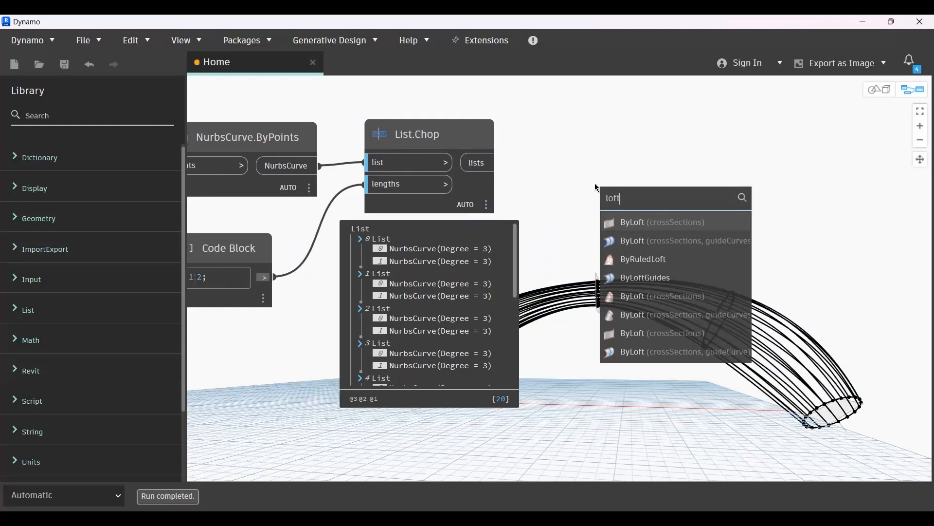
{"action": "left_click", "coordinate": [642, 223]}
{"action": "left_click_drag", "start_coordinate": [701, 241], "coordinate": [631, 136]}
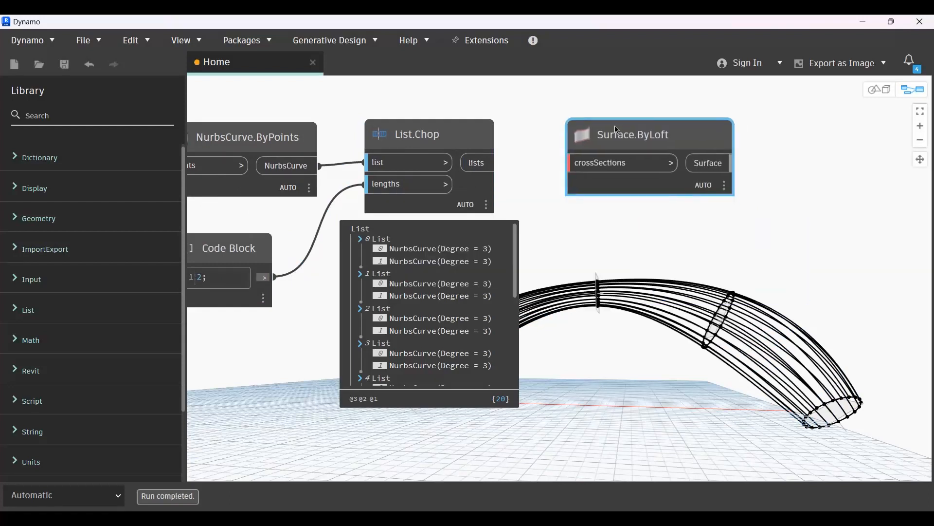
{"action": "left_click_drag", "start_coordinate": [487, 165], "coordinate": [611, 161]}
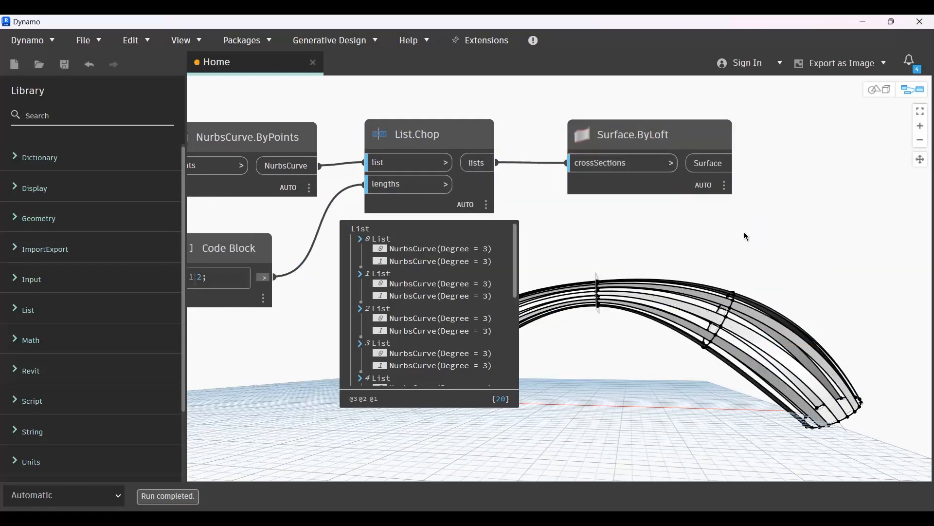
Step: Examine the lofted surface strips along the arch in the 3D geometry view
{"action": "scroll", "coordinate": [744, 238], "scroll_direction": "right", "scroll_amount": 2}
{"action": "scroll", "coordinate": [706, 236], "scroll_direction": "down", "scroll_amount": 2}
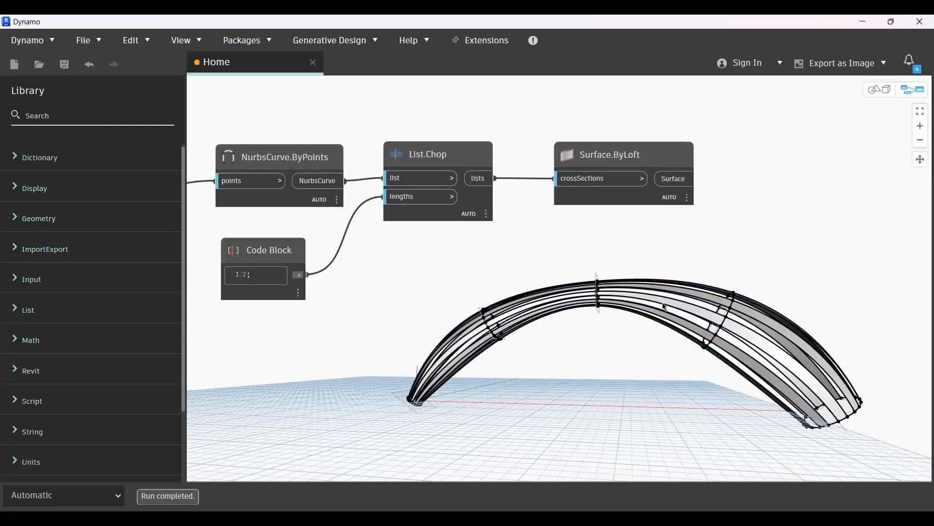
{"action": "right_click", "coordinate": [723, 347]}
{"action": "left_click", "coordinate": [560, 395]}
{"action": "key", "text": "ctrl+b"}
{"action": "right_click_drag", "start_coordinate": [649, 393], "coordinate": [606, 341]}
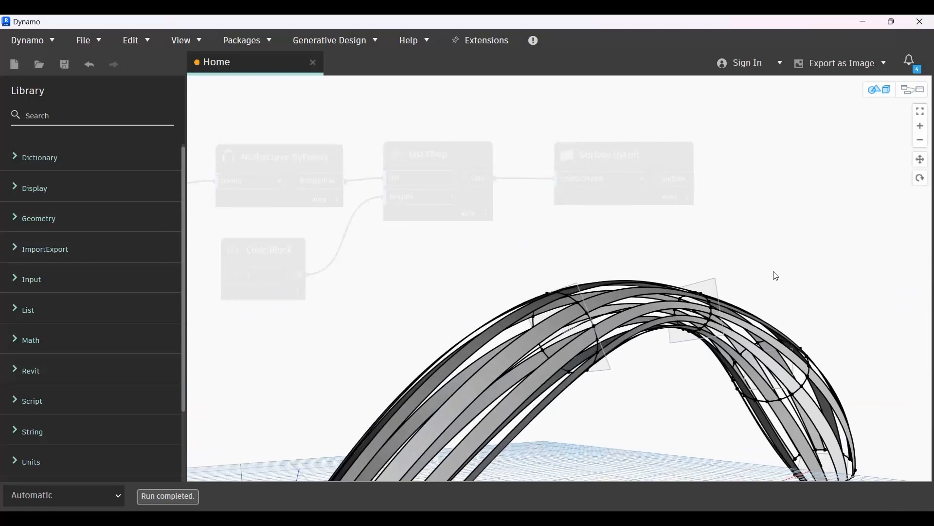
{"action": "scroll", "coordinate": [773, 271], "scroll_direction": "down", "scroll_amount": 3}
{"action": "key", "text": "ctrl+b"}
Step: Try 30 on the Integer Slider for the circle point count, and settle on 50
{"action": "scroll", "coordinate": [774, 271], "scroll_direction": "down", "scroll_amount": 3}
{"action": "middle_click_drag", "start_coordinate": [343, 305], "coordinate": [698, 201]}
{"action": "middle_click_drag", "start_coordinate": [293, 257], "coordinate": [629, 247]}
{"action": "middle_click_drag", "start_coordinate": [356, 257], "coordinate": [582, 205]}
{"action": "scroll", "coordinate": [644, 181], "scroll_direction": "up", "scroll_amount": 7}
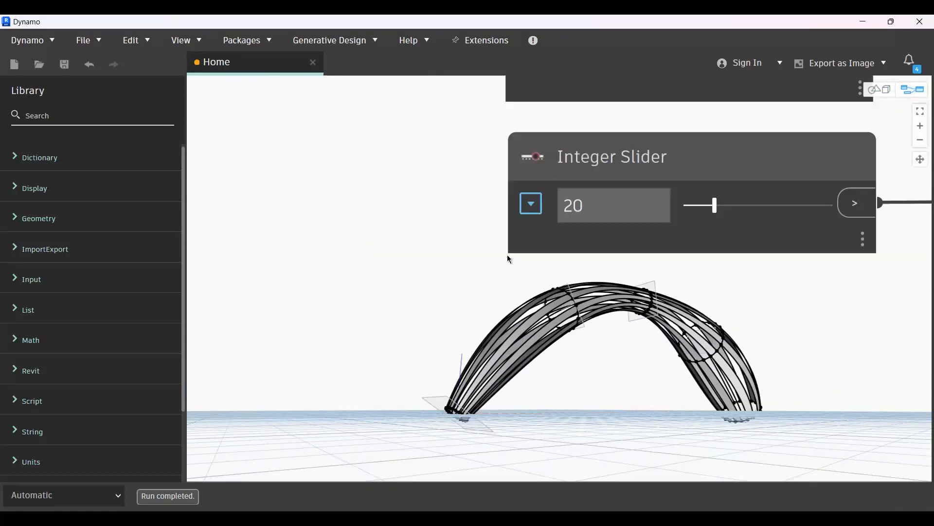
{"action": "middle_click_drag", "start_coordinate": [509, 259], "coordinate": [548, 205]}
{"action": "double_click", "coordinate": [646, 152]}
{"action": "type", "text": "30"}
{"action": "key", "text": "Return"}
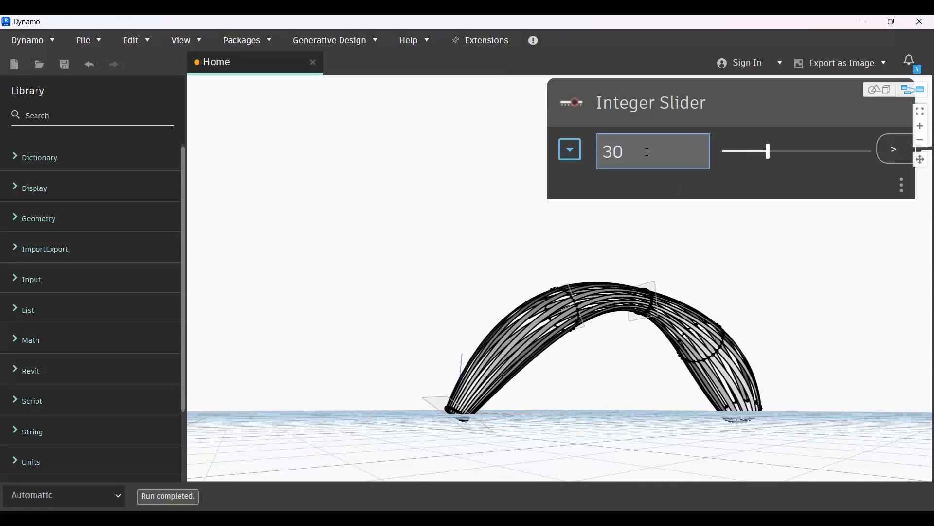
{"action": "double_click", "coordinate": [648, 153]}
{"action": "type", "text": "50"}
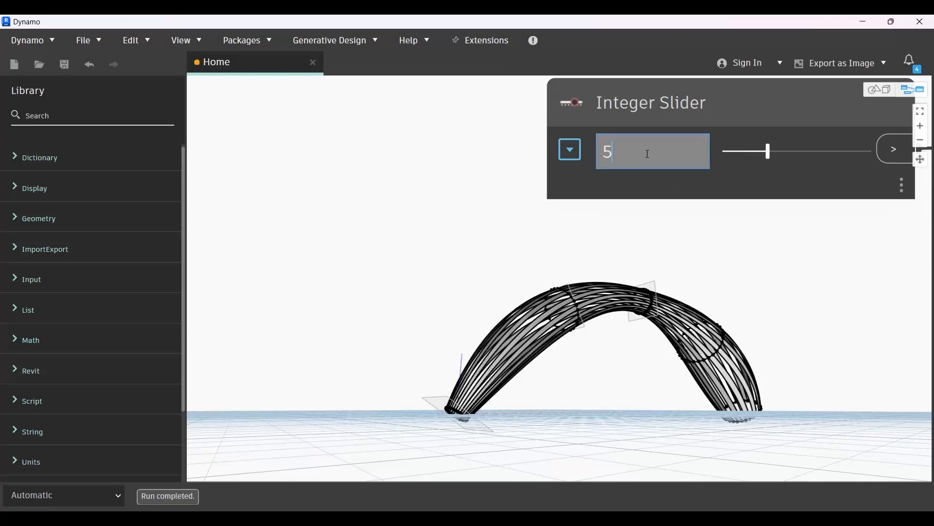
{"action": "key", "text": "Return"}
Step: Hide the geometry preview of the nodes upstream of Surface.ByLoft, leaving only the lofted surfaces displayed
{"action": "middle_click_drag", "start_coordinate": [787, 245], "coordinate": [300, 311]}
{"action": "scroll", "coordinate": [316, 300], "scroll_direction": "down", "scroll_amount": 10}
{"action": "middle_click_drag", "start_coordinate": [532, 244], "coordinate": [576, 141]}
{"action": "scroll", "coordinate": [576, 141], "scroll_direction": "up", "scroll_amount": 3}
{"action": "scroll", "coordinate": [574, 140], "scroll_direction": "up", "scroll_amount": 2}
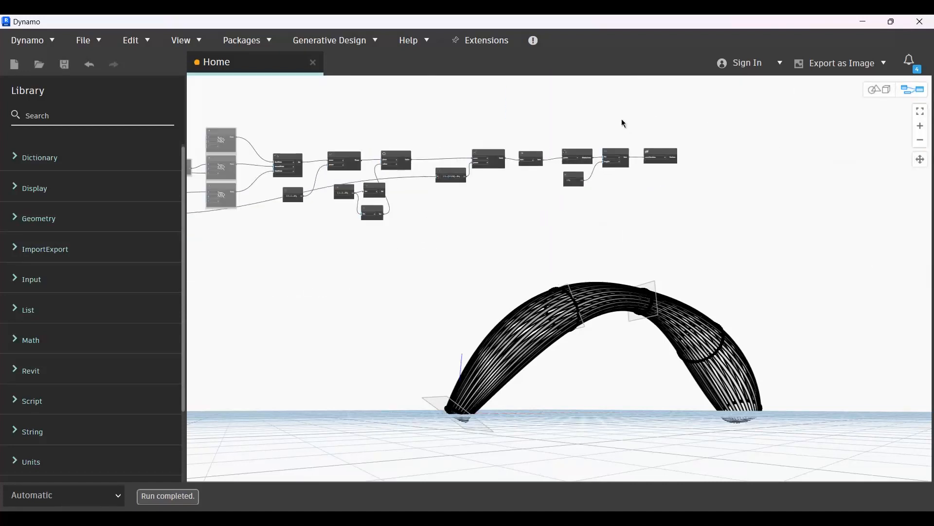
{"action": "left_click_drag", "start_coordinate": [513, 129], "coordinate": [313, 261]}
{"action": "right_click", "coordinate": [384, 156]}
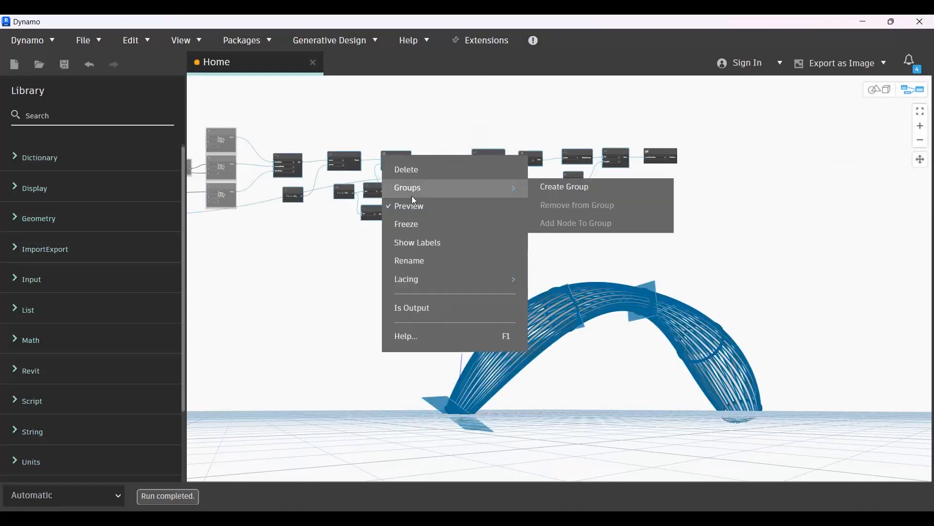
{"action": "left_click", "coordinate": [418, 207]}
{"action": "right_click", "coordinate": [463, 109]}
{"action": "left_click", "coordinate": [499, 158]}
Step: Inspect the lofted strips of the arch up close and as a whole in the 3D geometry view
{"action": "middle_click_drag", "start_coordinate": [711, 319], "coordinate": [656, 303]}
{"action": "key", "text": "ctrl+b"}
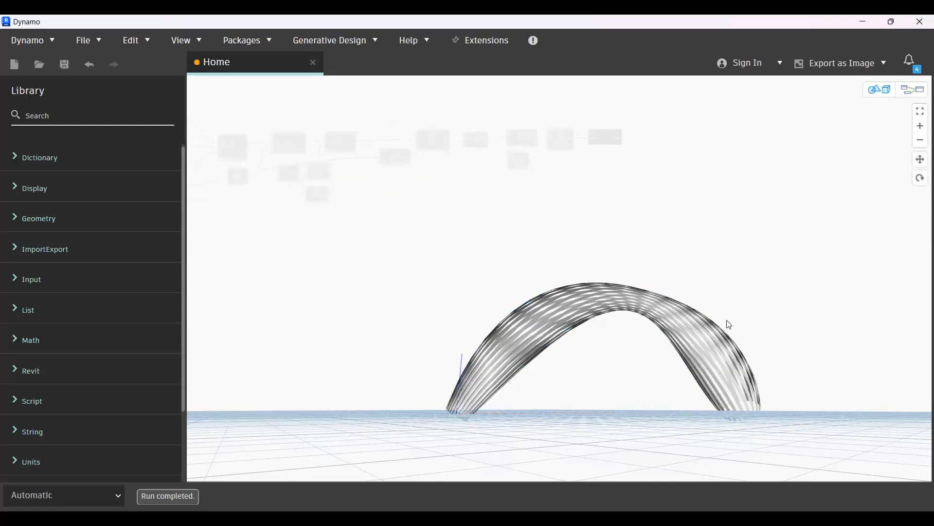
{"action": "right_click_drag", "start_coordinate": [726, 322], "coordinate": [620, 364]}
{"action": "scroll", "coordinate": [604, 385], "scroll_direction": "up", "scroll_amount": 5}
{"action": "middle_click_drag", "start_coordinate": [676, 335], "coordinate": [665, 275]}
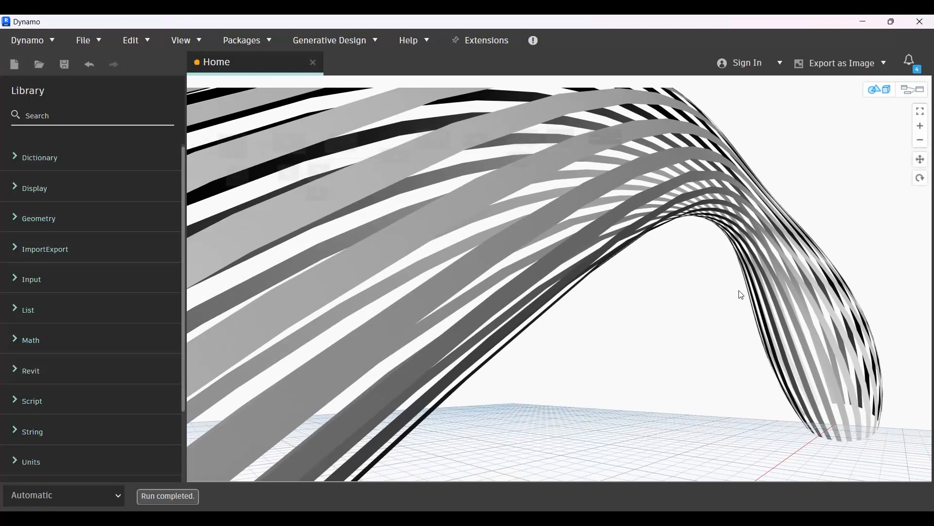
{"action": "scroll", "coordinate": [749, 293], "scroll_direction": "down", "scroll_amount": 3}
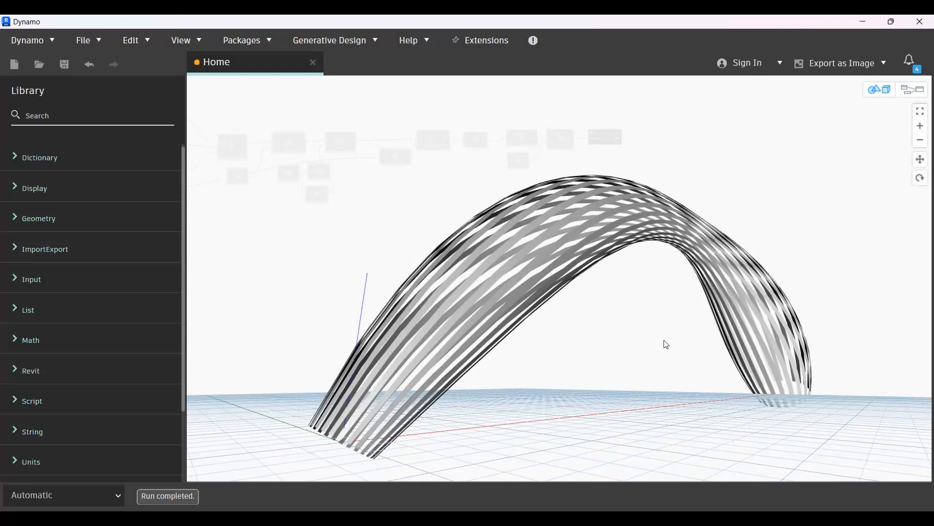